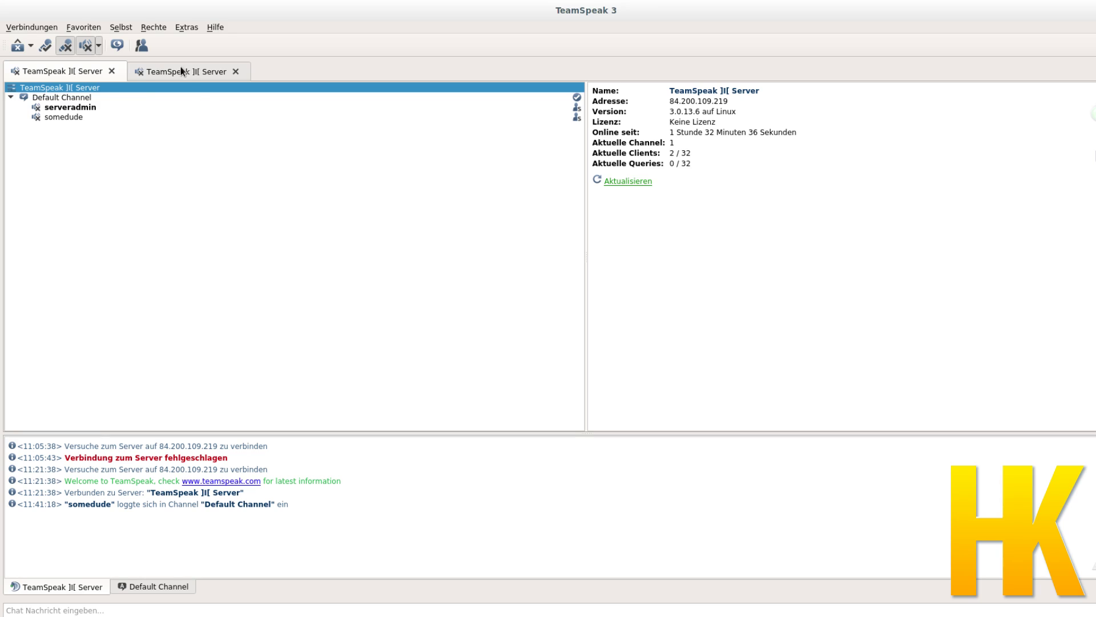
Step: Compare the client details of serveradmin and somedude across the two server connections, returning to the serveradmin connection
{"action": "left_click", "coordinate": [61, 108]}
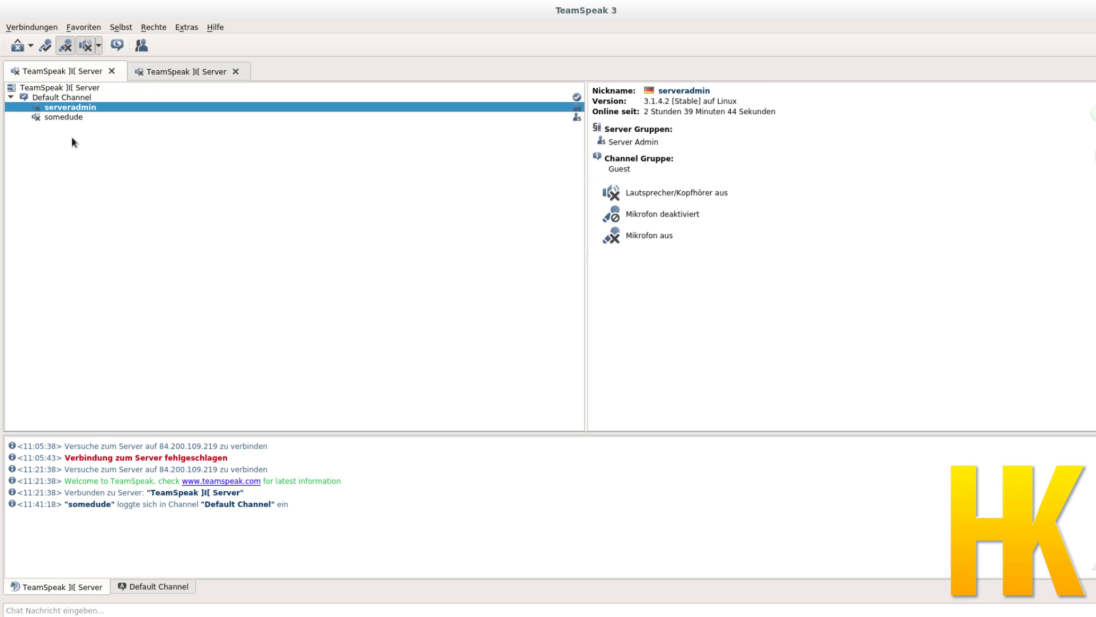
{"action": "left_click", "coordinate": [171, 71]}
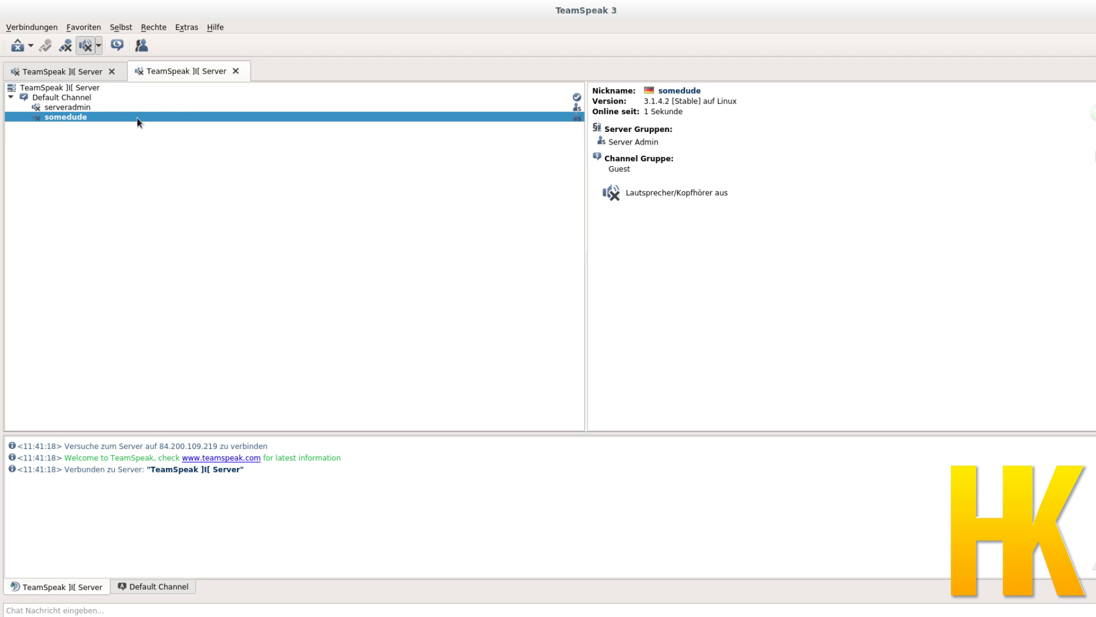
{"action": "left_click", "coordinate": [66, 70]}
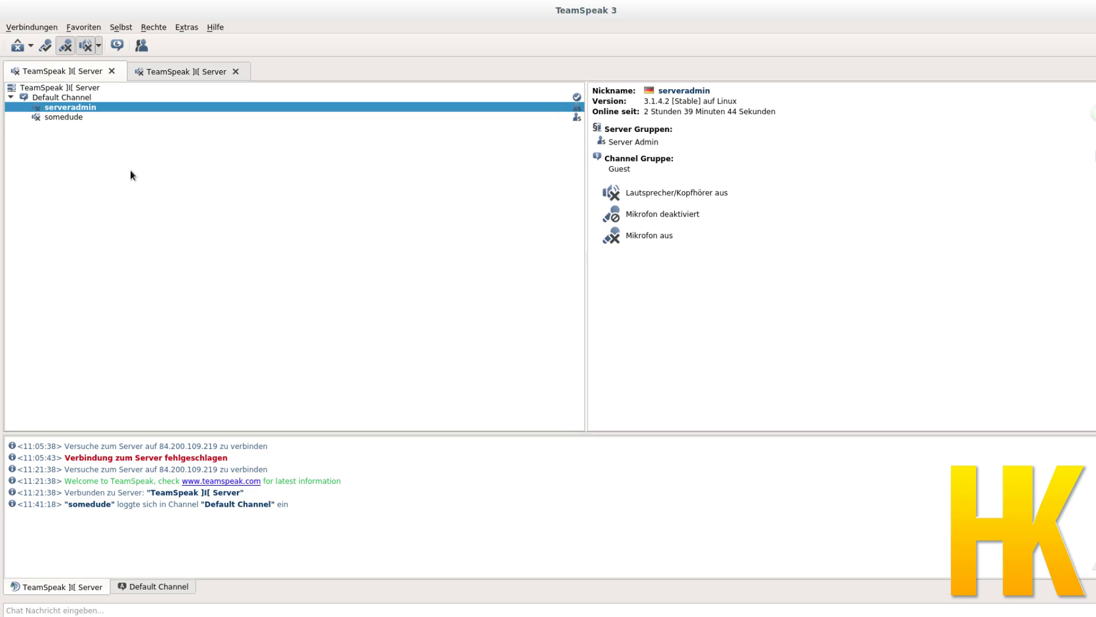
Step: Examine the server's temporary password options, including the available expiry time units, and leave without adding a password
{"action": "right_click", "coordinate": [31, 89]}
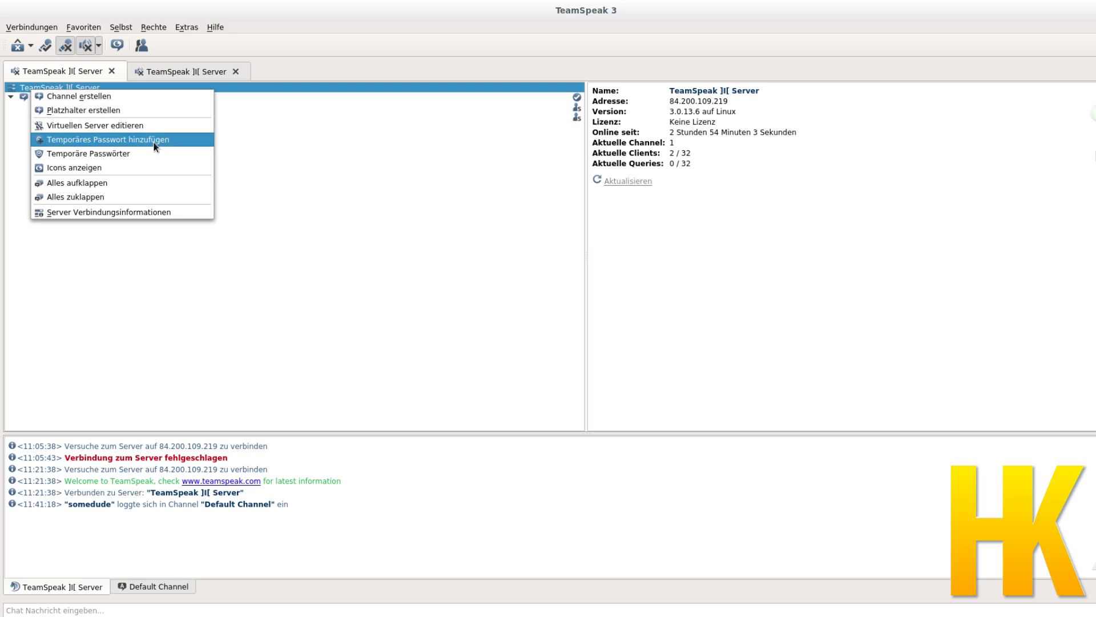
{"action": "left_click", "coordinate": [66, 143]}
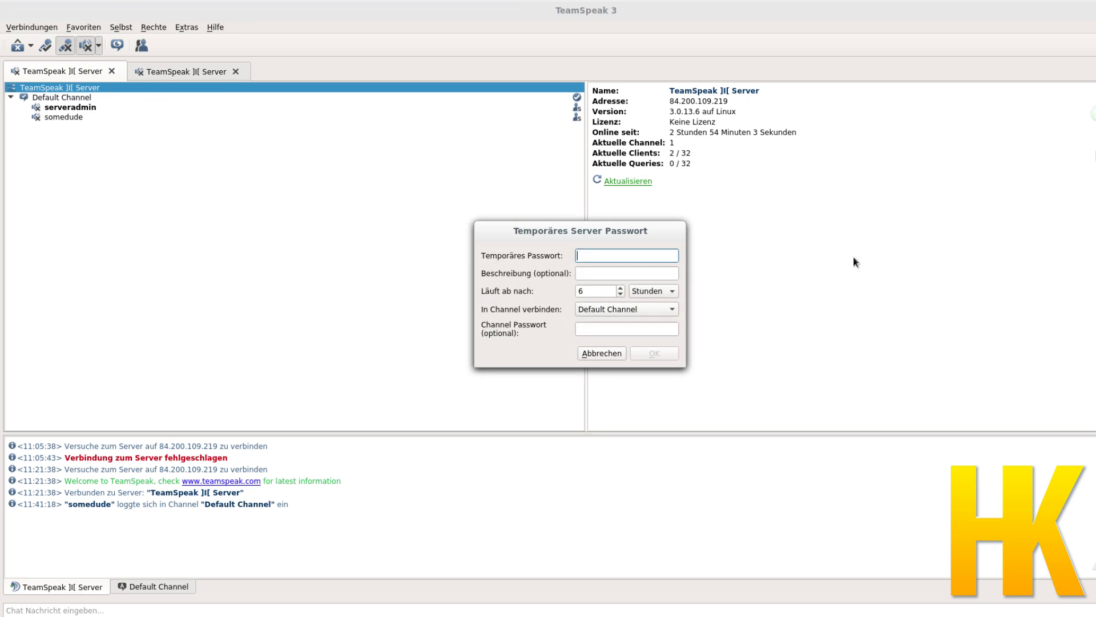
{"action": "double_click", "coordinate": [591, 292]}
{"action": "left_click", "coordinate": [660, 293]}
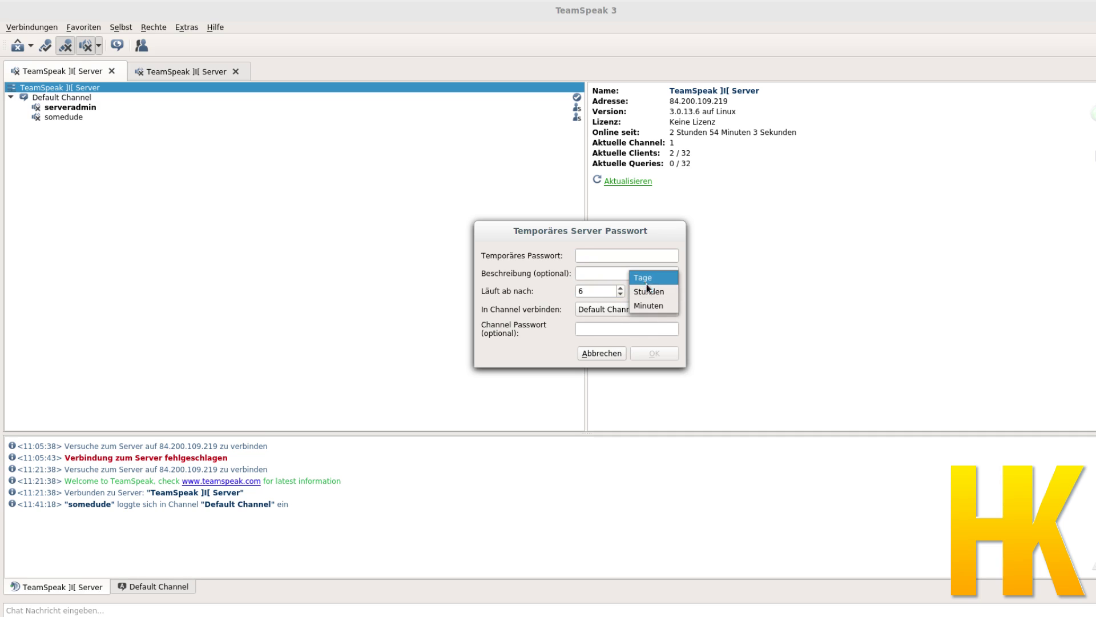
{"action": "left_click", "coordinate": [589, 294]}
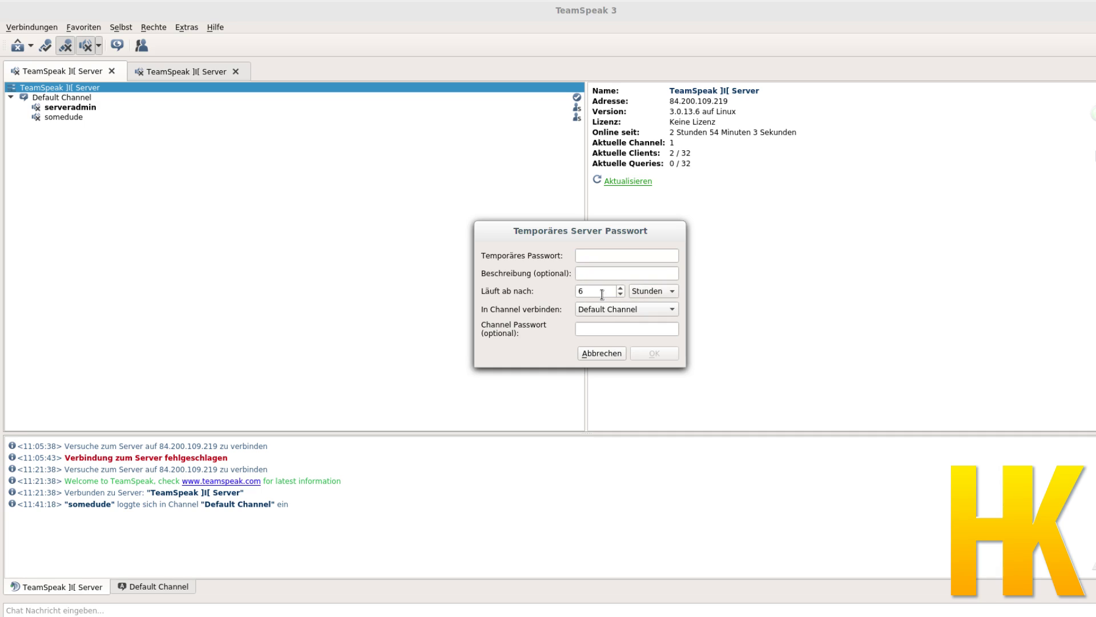
{"action": "left_click_drag", "start_coordinate": [584, 232], "coordinate": [550, 217]}
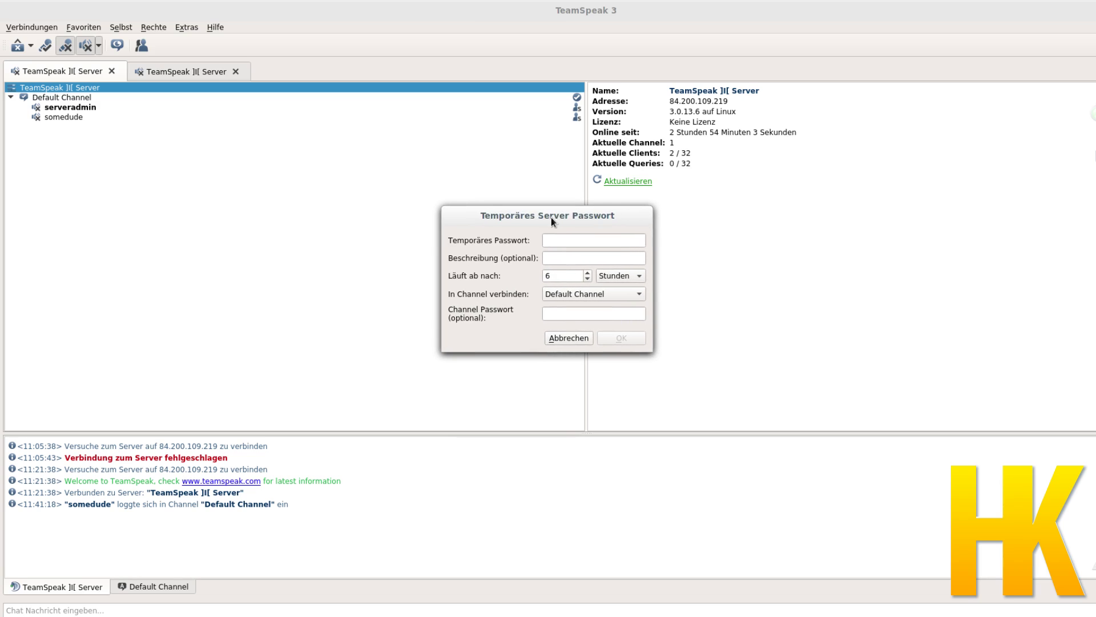
{"action": "left_click", "coordinate": [564, 338]}
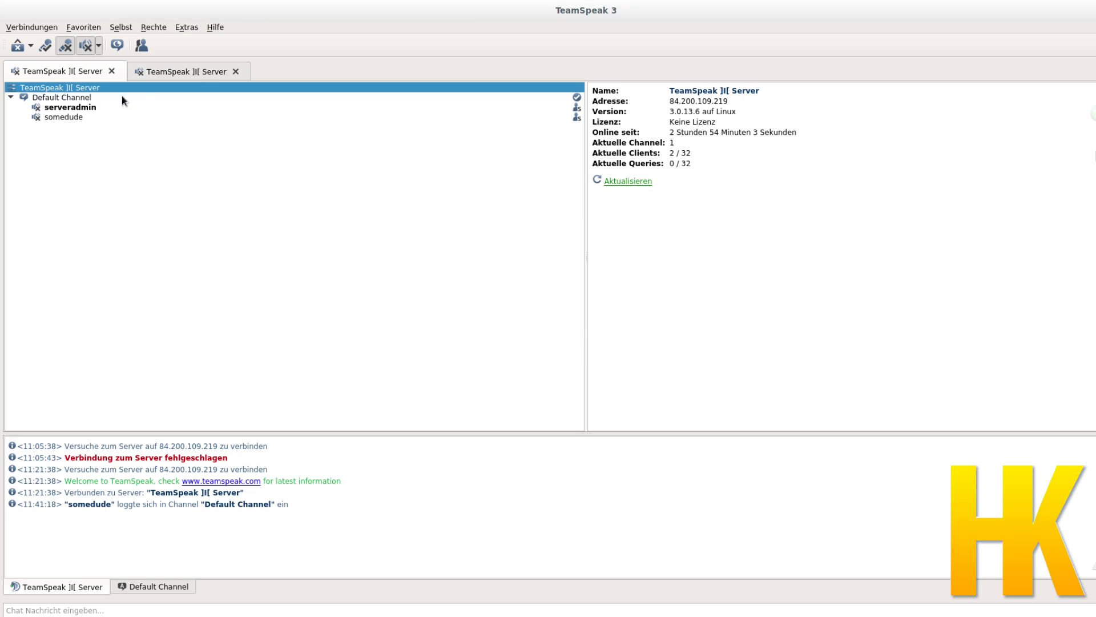
Step: Review the edit settings of Default Channel and close them without saving
{"action": "right_click", "coordinate": [68, 97]}
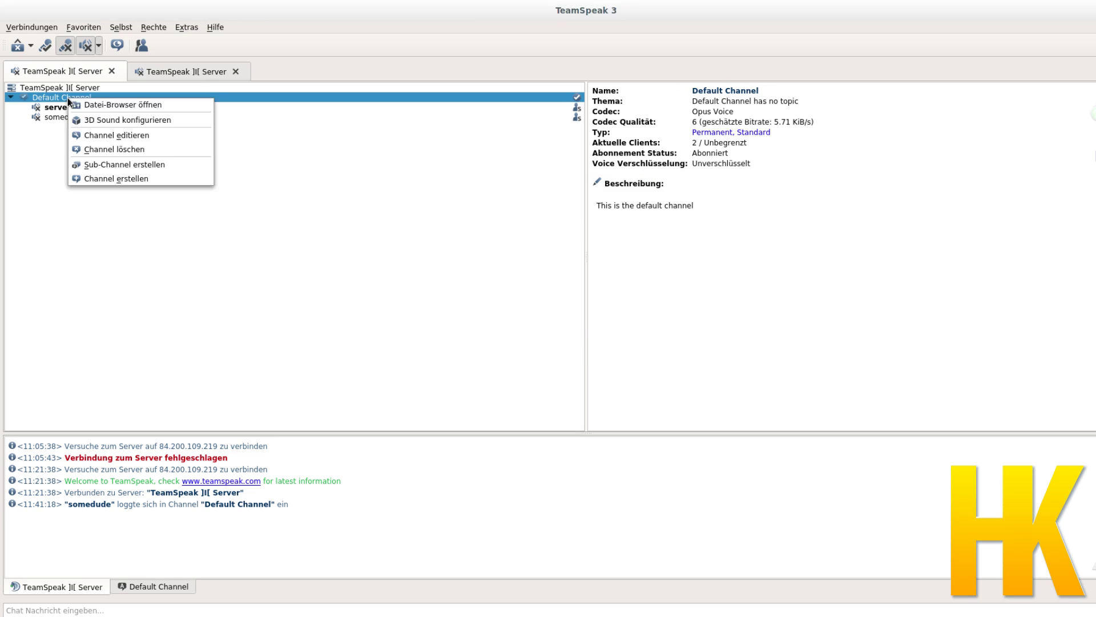
{"action": "left_click", "coordinate": [101, 135]}
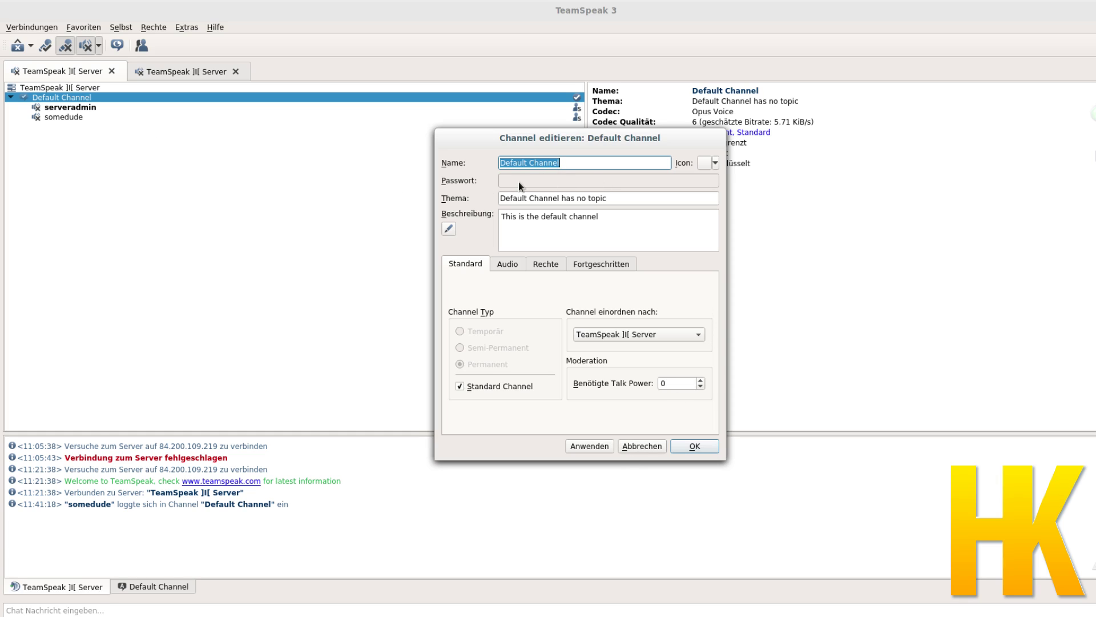
{"action": "left_click", "coordinate": [631, 448]}
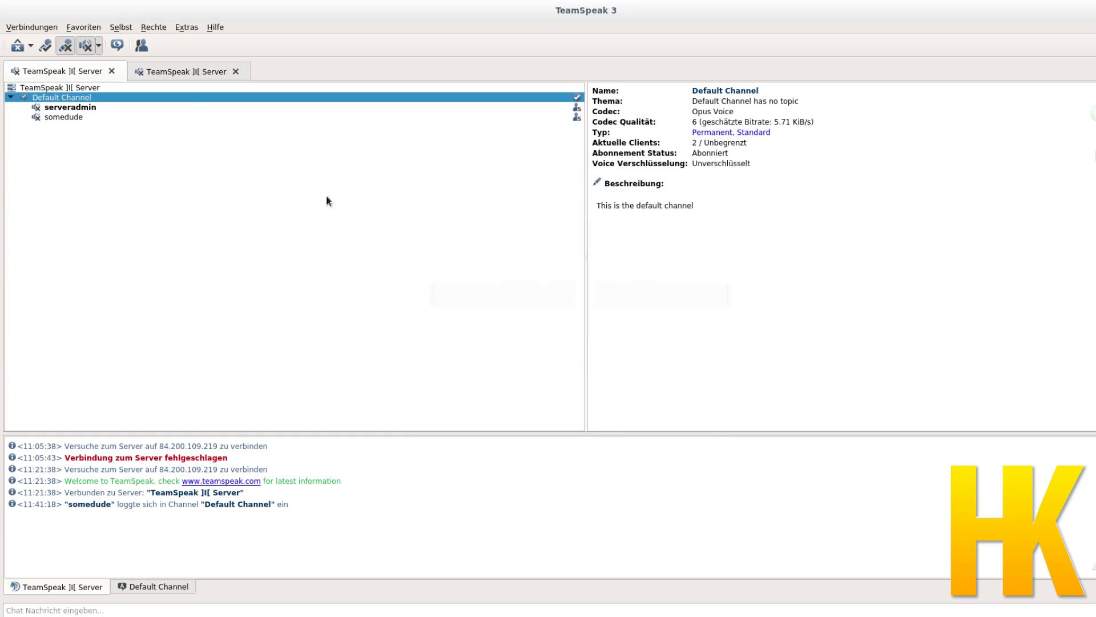
Step: Open the virtual server's settings and examine its server name, password, maximum clients and reserved slots
{"action": "right_click", "coordinate": [139, 90]}
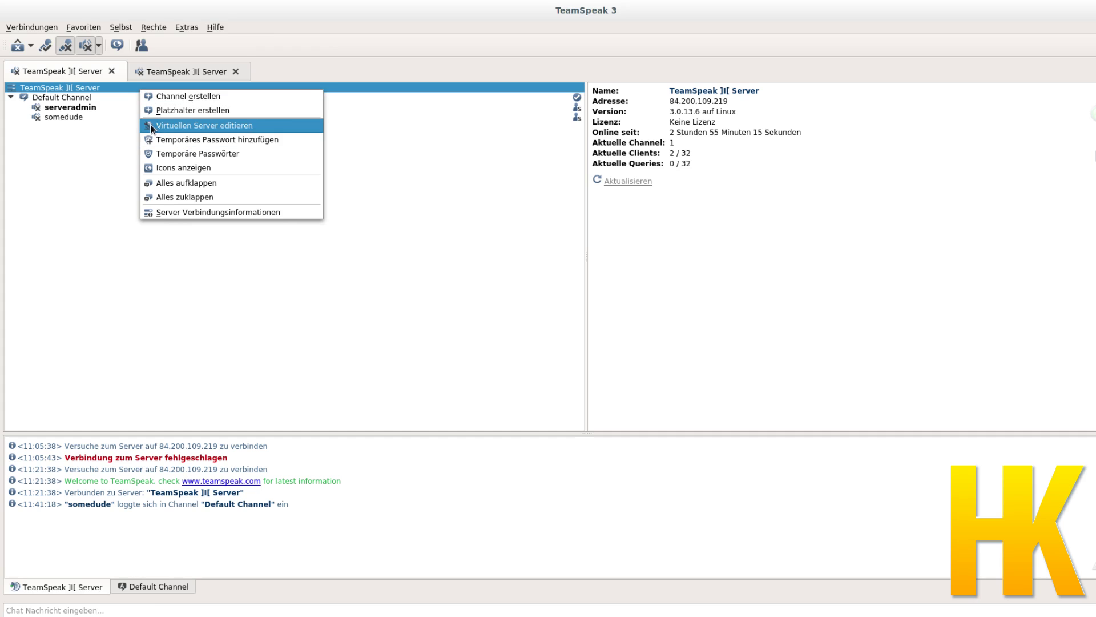
{"action": "left_click", "coordinate": [275, 126]}
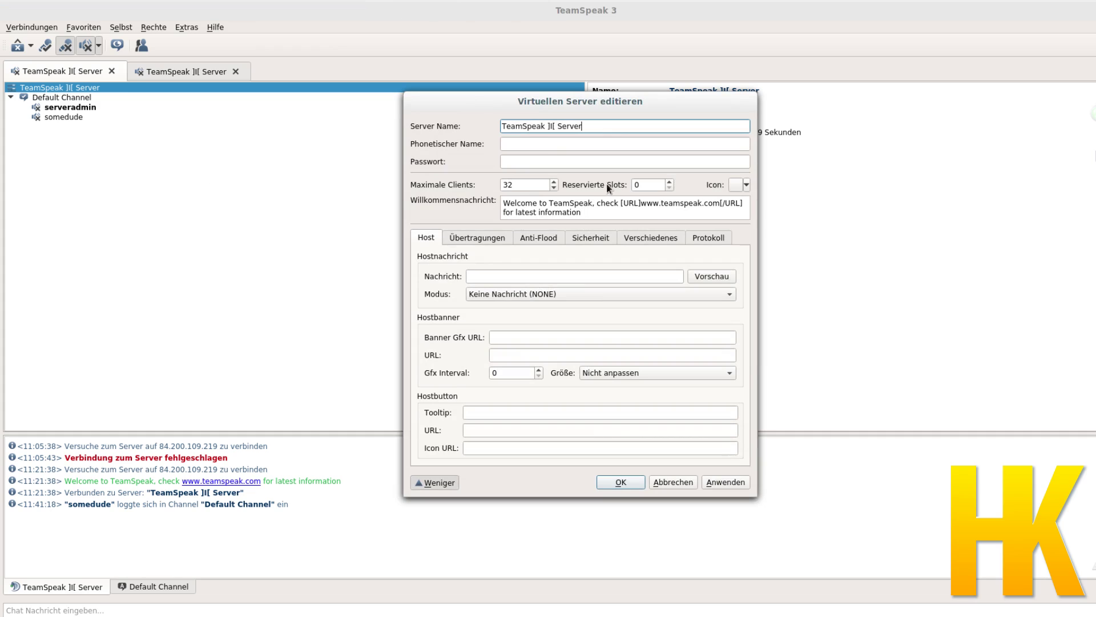
{"action": "left_click_drag", "start_coordinate": [596, 121], "coordinate": [499, 125]}
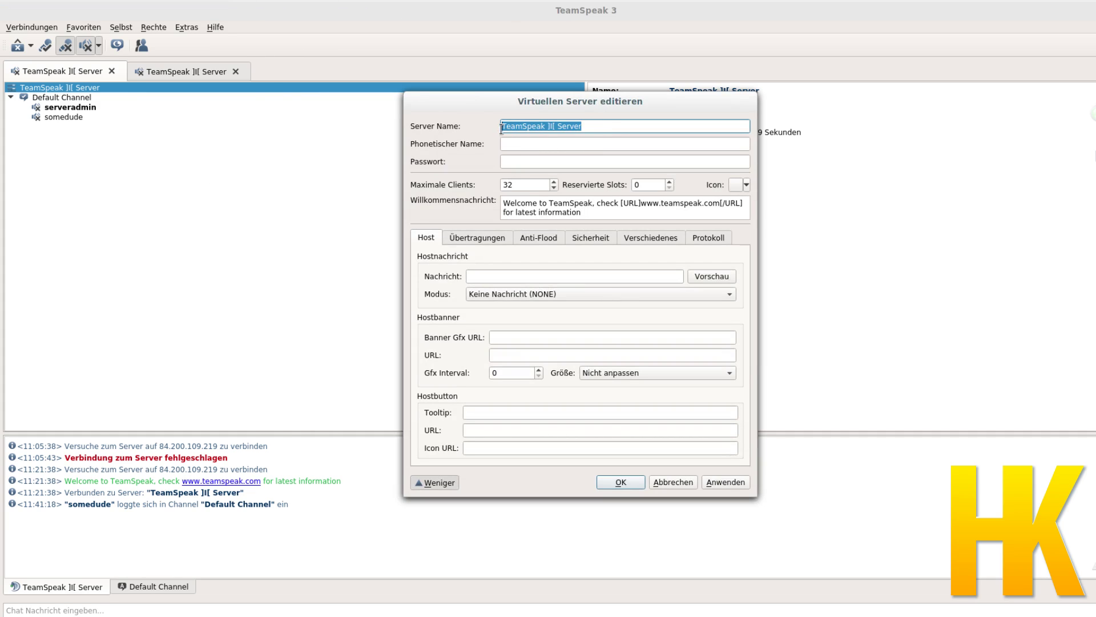
{"action": "left_click", "coordinate": [504, 162]}
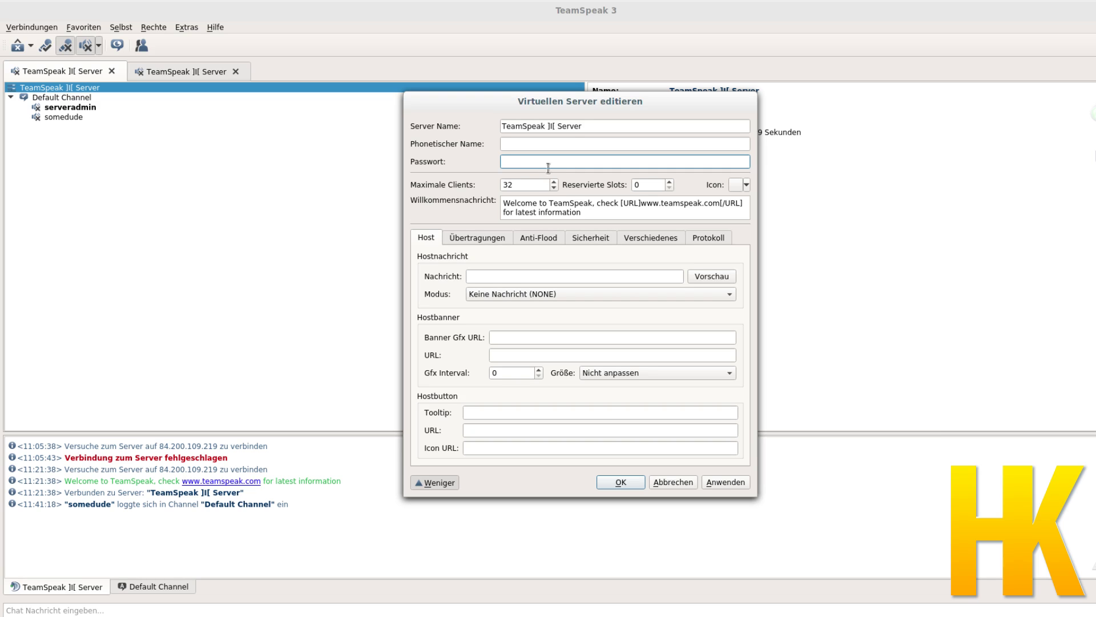
{"action": "mouse_move", "coordinate": [571, 104]}
{"action": "left_mouse_down"}
{"action": "mouse_move", "coordinate": [546, 113]}
{"action": "mouse_move", "coordinate": [557, 119]}
{"action": "left_mouse_up"}
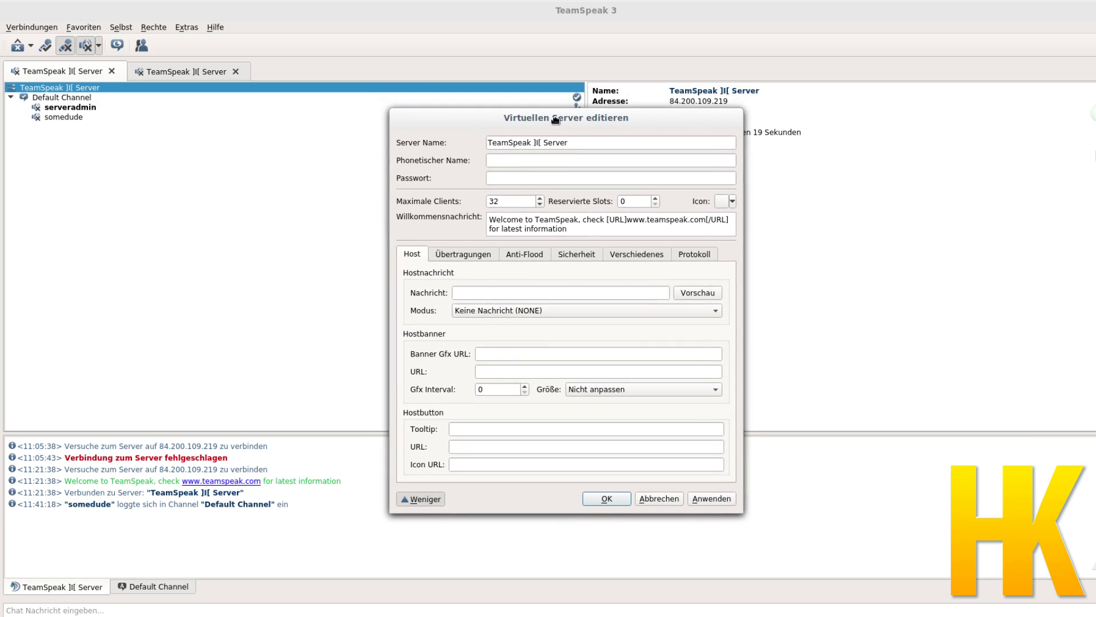
{"action": "left_click", "coordinate": [501, 177]}
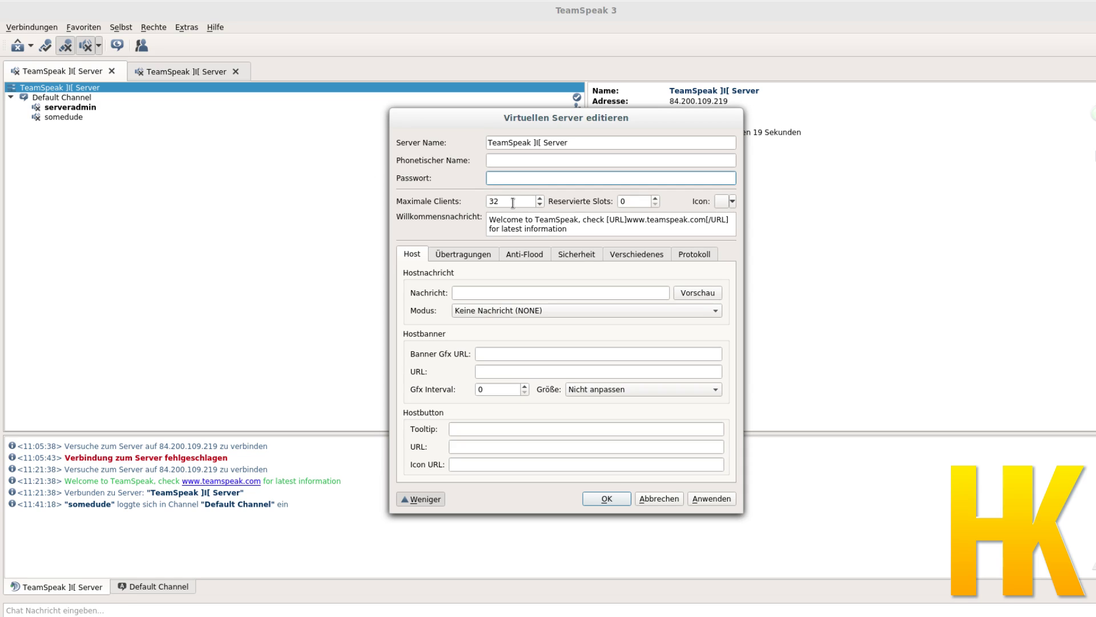
{"action": "key", "text": "Tab"}
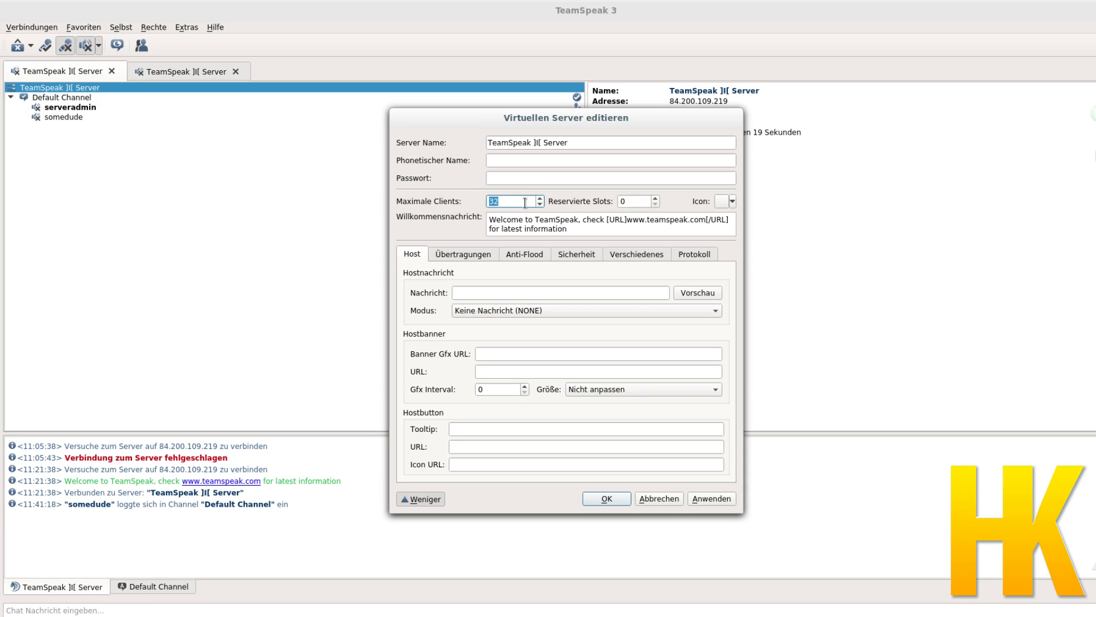
{"action": "left_click", "coordinate": [503, 202]}
{"action": "left_click_drag", "start_coordinate": [523, 202], "coordinate": [460, 202]}
{"action": "left_click_drag", "start_coordinate": [628, 201], "coordinate": [602, 206]}
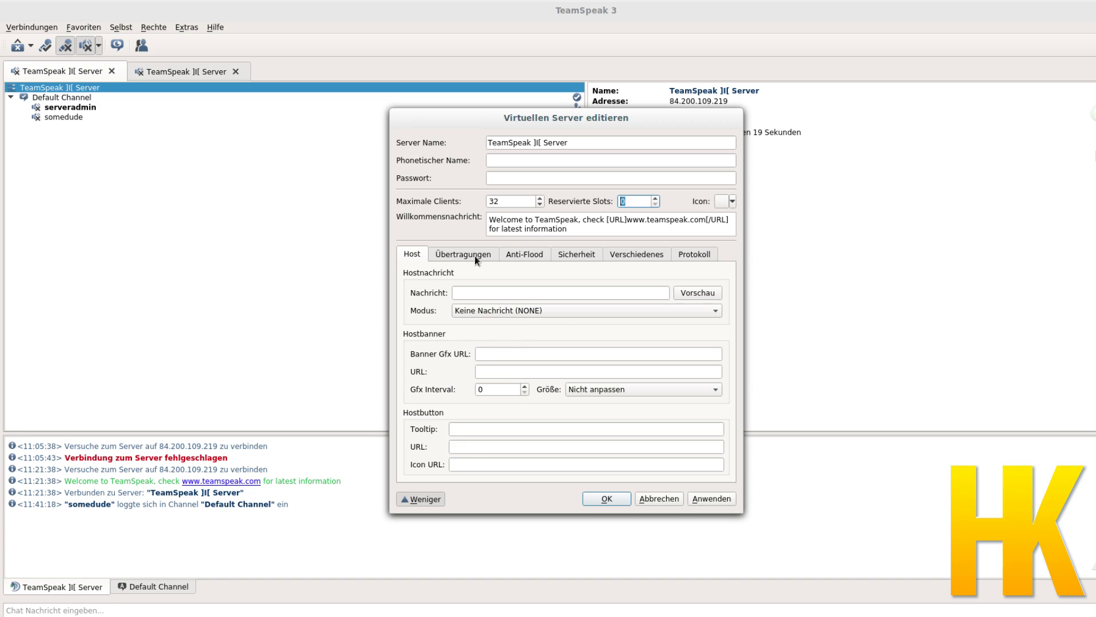
Step: Examine the virtual server's Anti-Flood point limits and required security level, and discard the dialog
{"action": "left_click", "coordinate": [506, 255]}
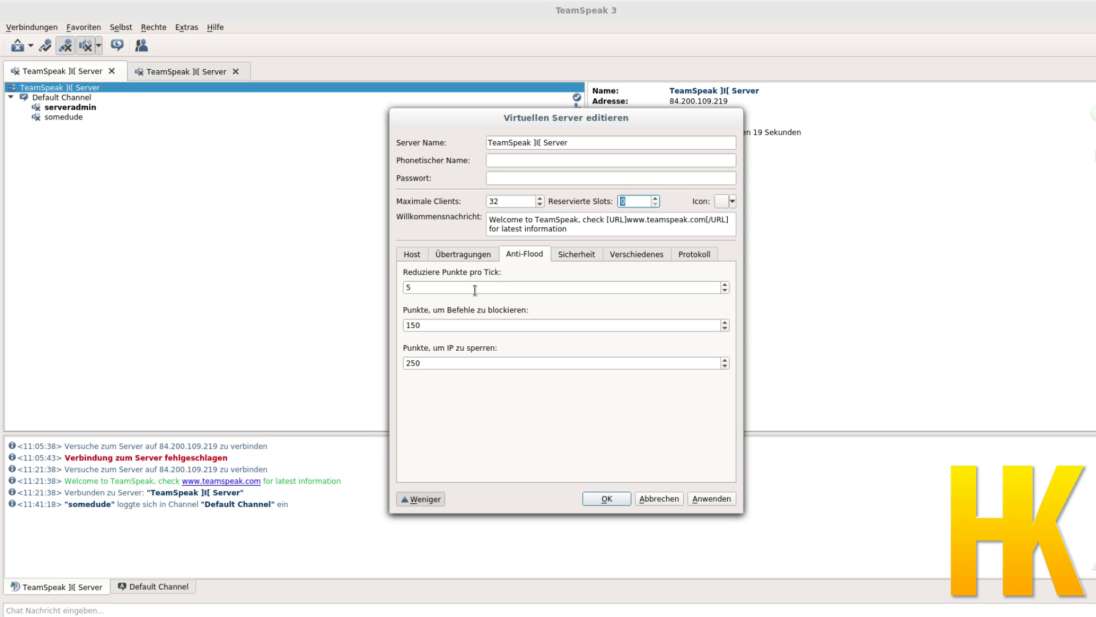
{"action": "double_click", "coordinate": [421, 287]}
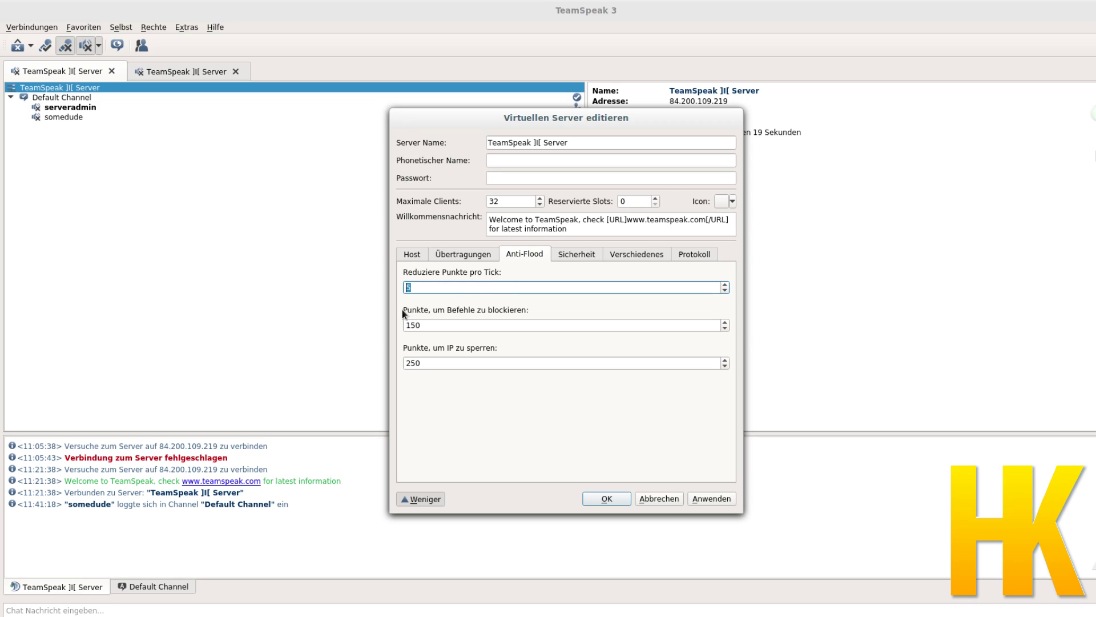
{"action": "double_click", "coordinate": [435, 324]}
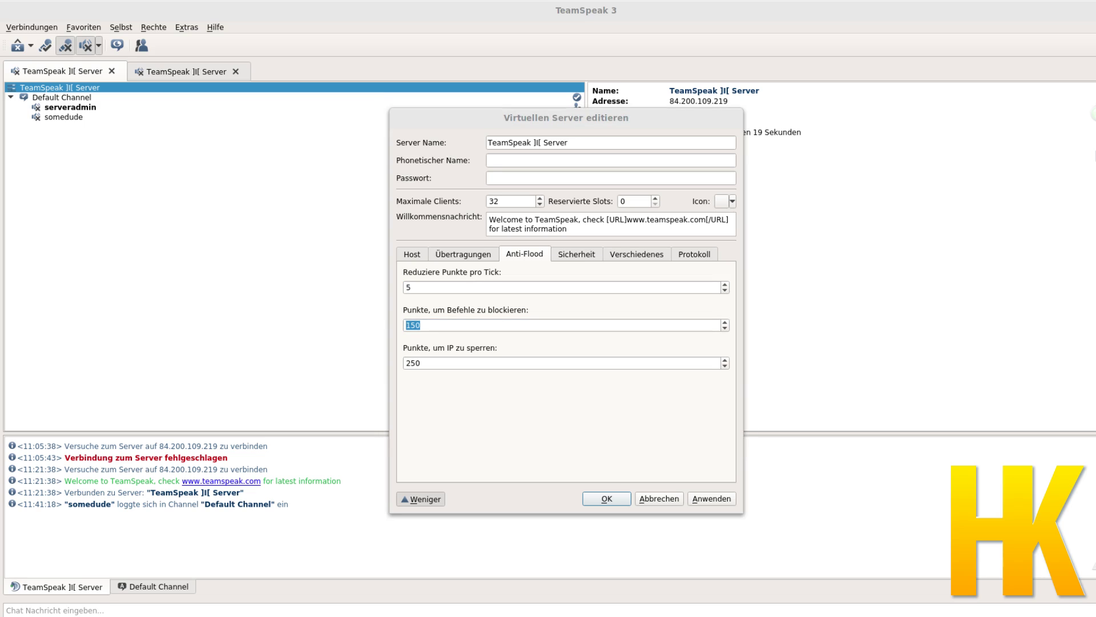
{"action": "left_click", "coordinate": [640, 407]}
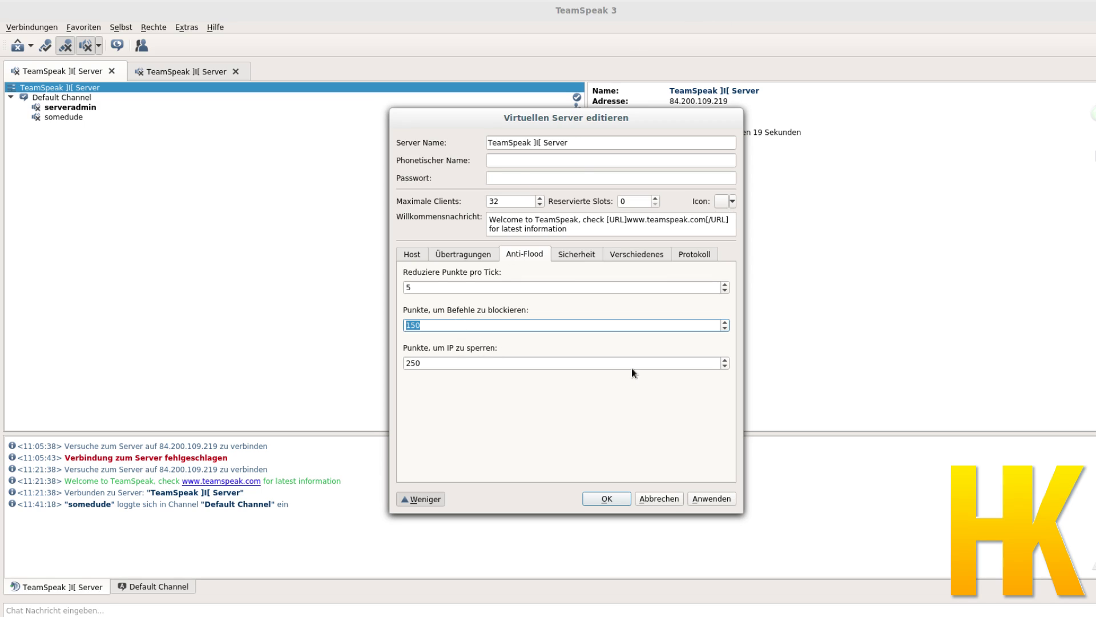
{"action": "key", "text": "Tab"}
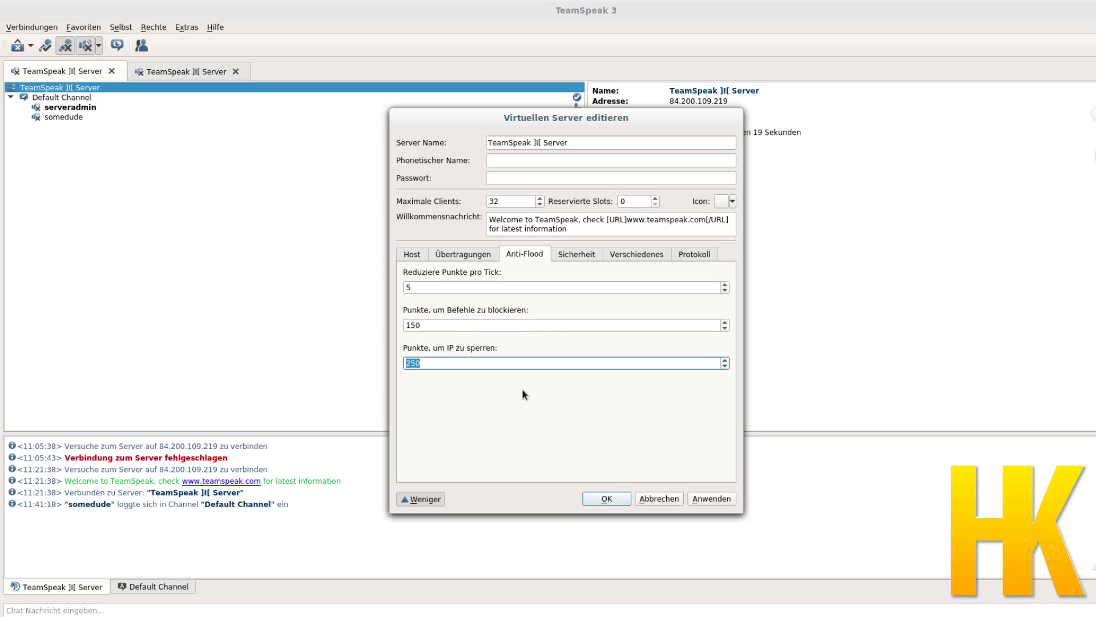
{"action": "left_click", "coordinate": [580, 256]}
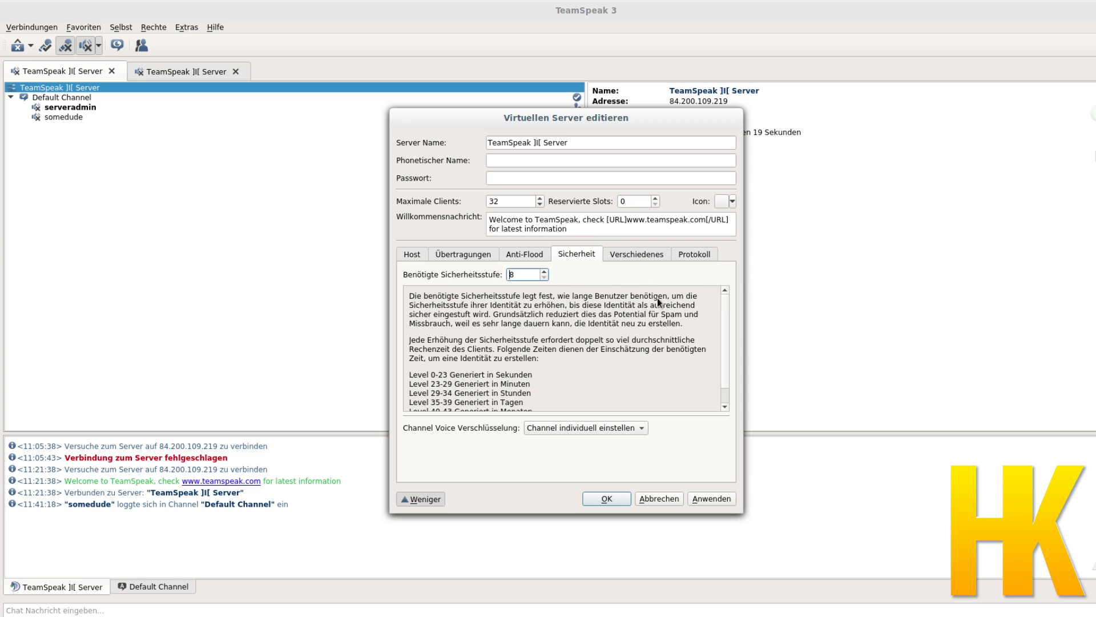
{"action": "left_click", "coordinate": [668, 499]}
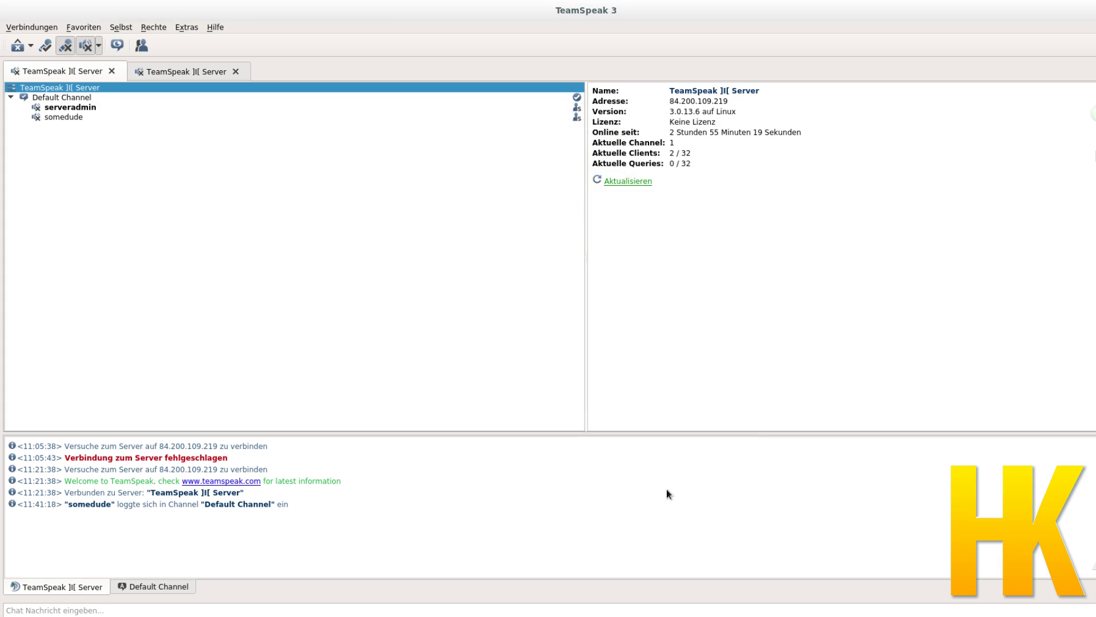
{"action": "right_click", "coordinate": [51, 86]}
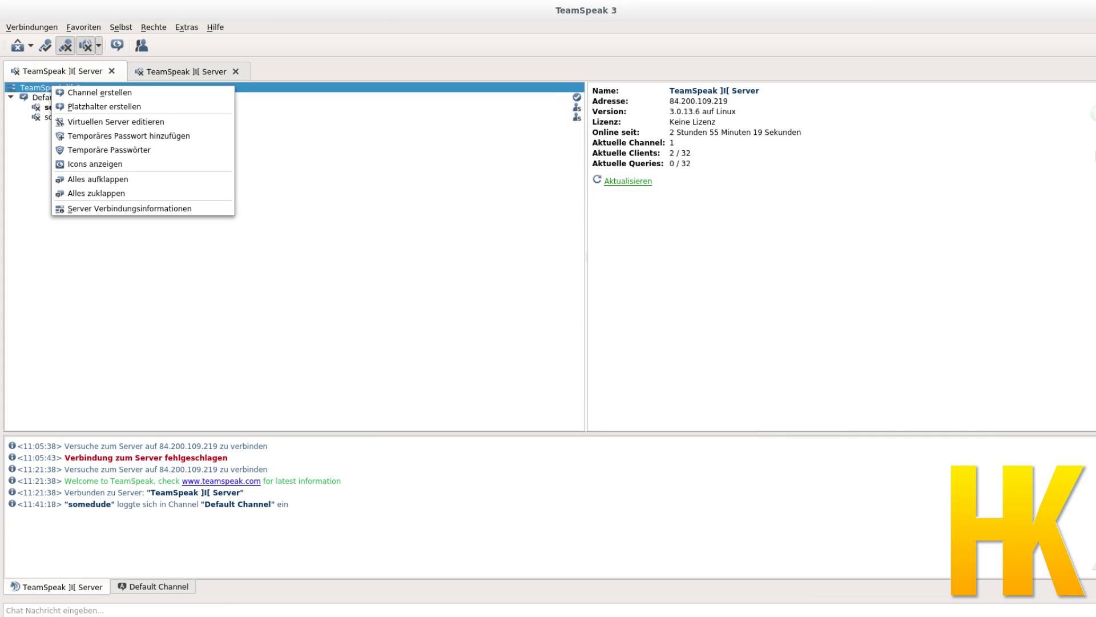
{"action": "key", "text": "Escape"}
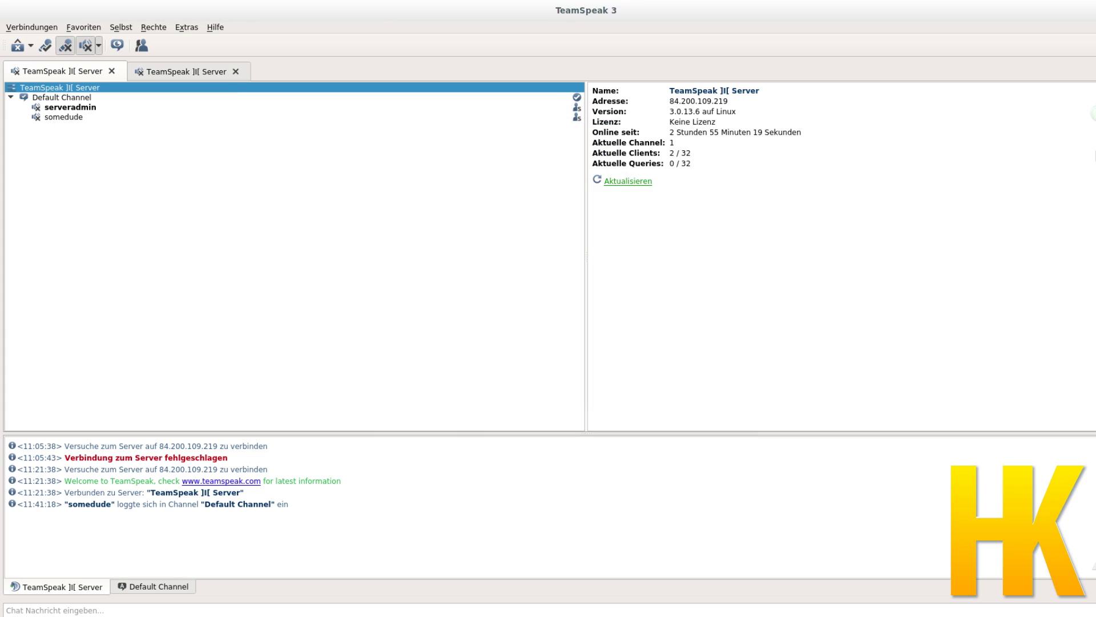
{"action": "right_click", "coordinate": [95, 97]}
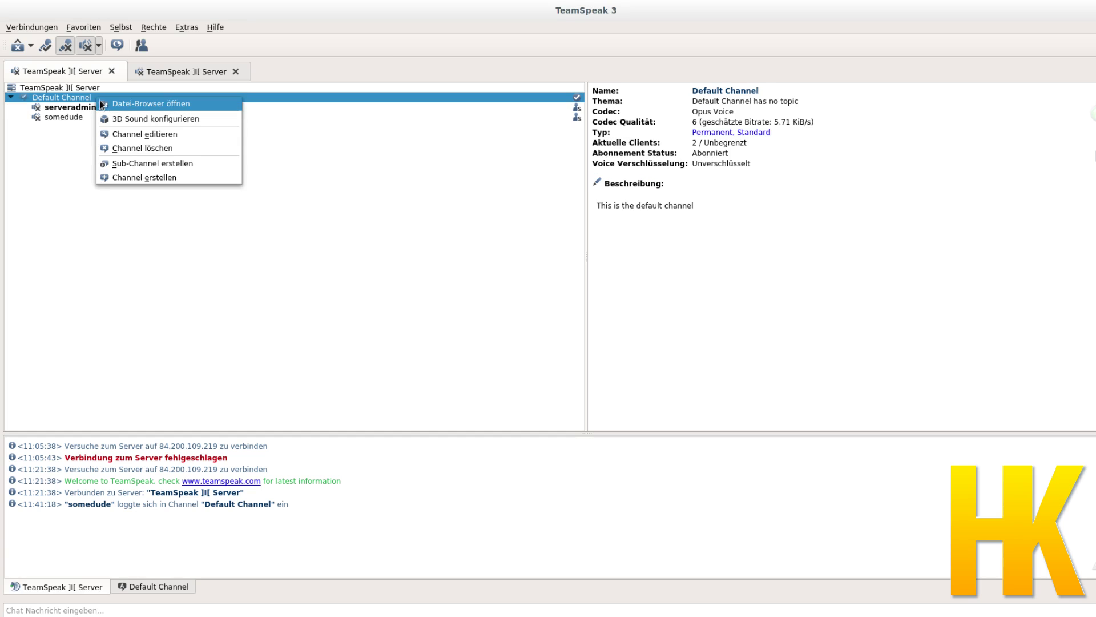
{"action": "left_click", "coordinate": [229, 134]}
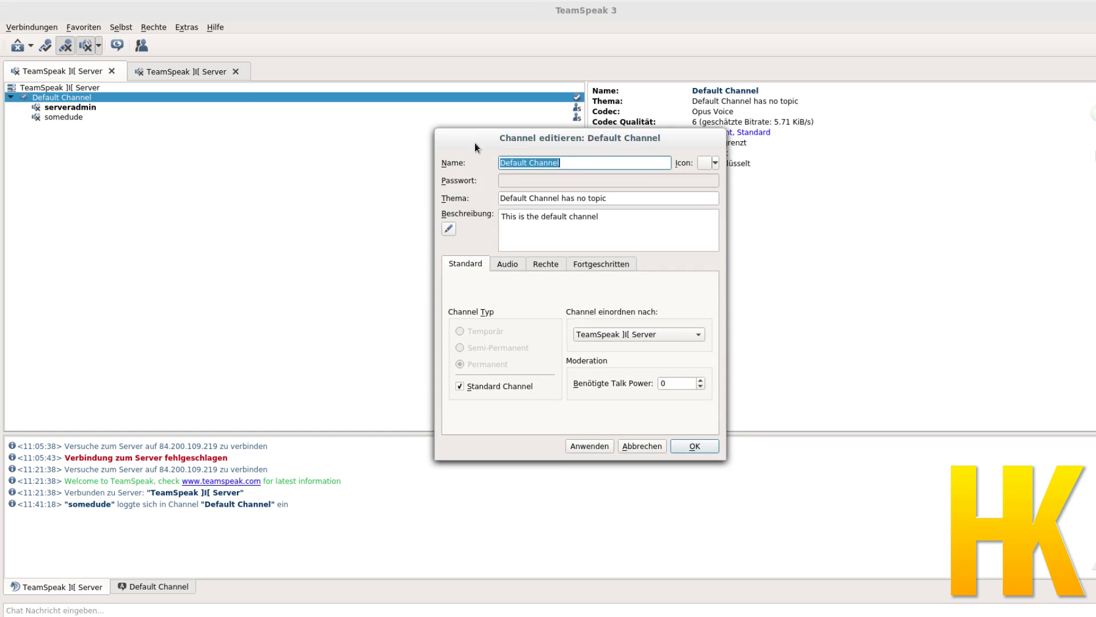
{"action": "left_click_drag", "start_coordinate": [642, 446], "coordinate": [591, 418]}
{"action": "key", "text": "Escape"}
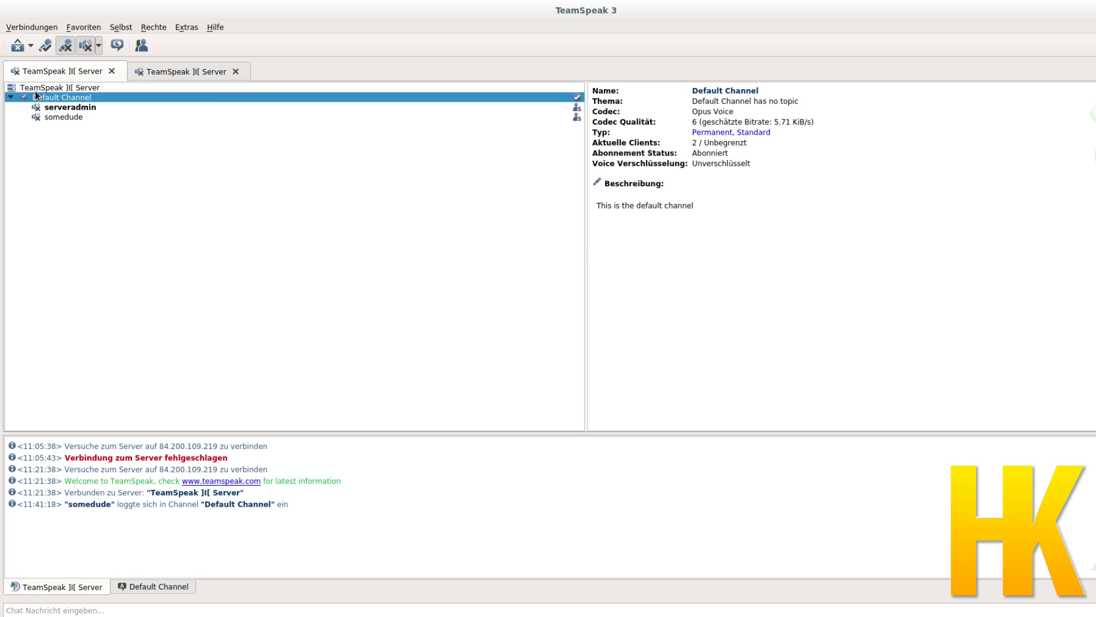
Step: Reopen the virtual server's settings and show the Verschiedenes options for default groups and complaints
{"action": "right_click", "coordinate": [32, 87]}
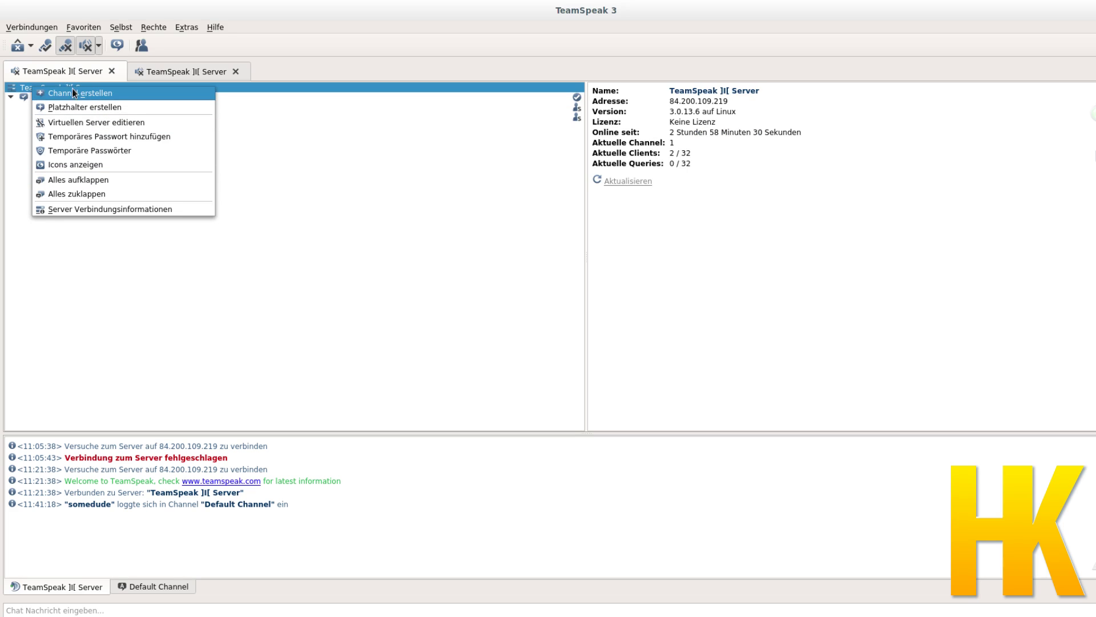
{"action": "left_click", "coordinate": [78, 121]}
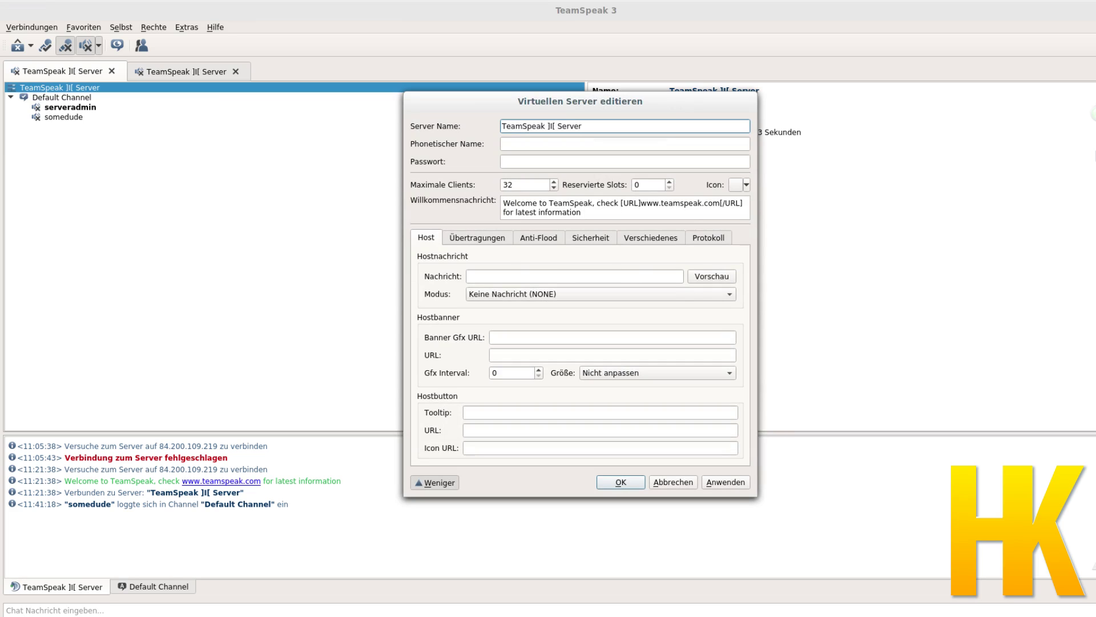
{"action": "left_click", "coordinate": [863, 205]}
{"action": "left_click", "coordinate": [628, 238]}
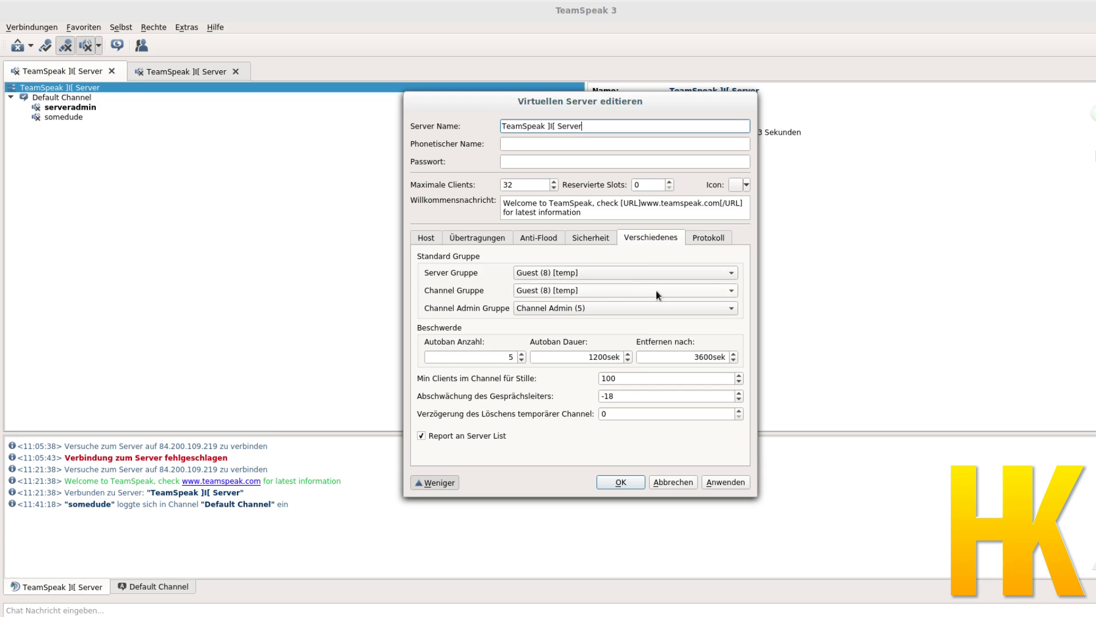
Step: Examine the choices for the default server group, channel group and channel admin group, and discard the virtual server dialog
{"action": "left_click", "coordinate": [528, 275]}
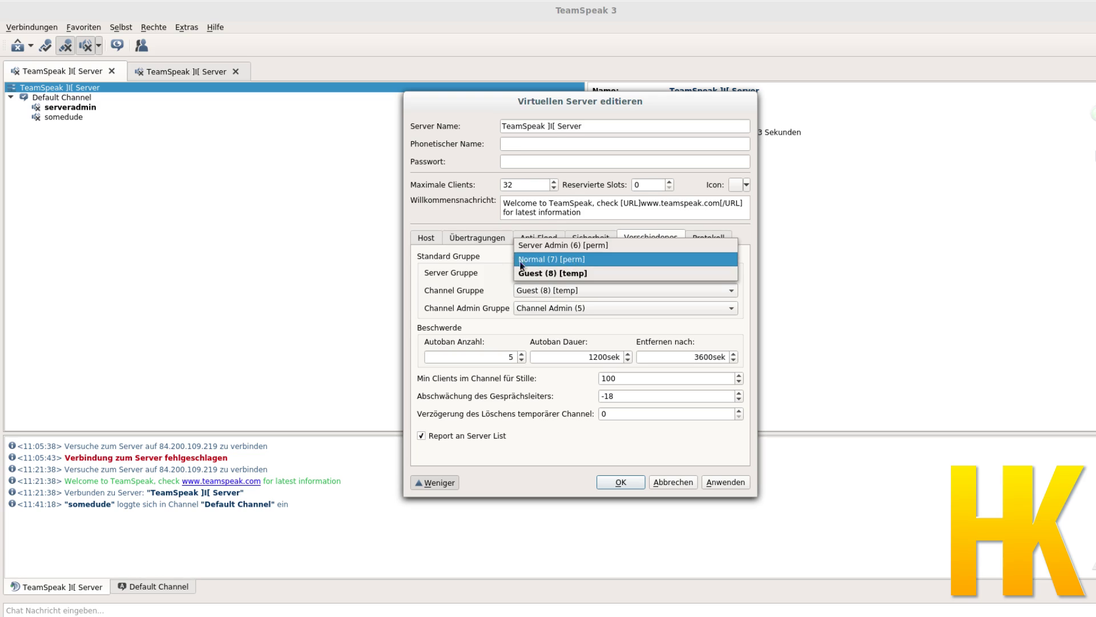
{"action": "left_click", "coordinate": [521, 294]}
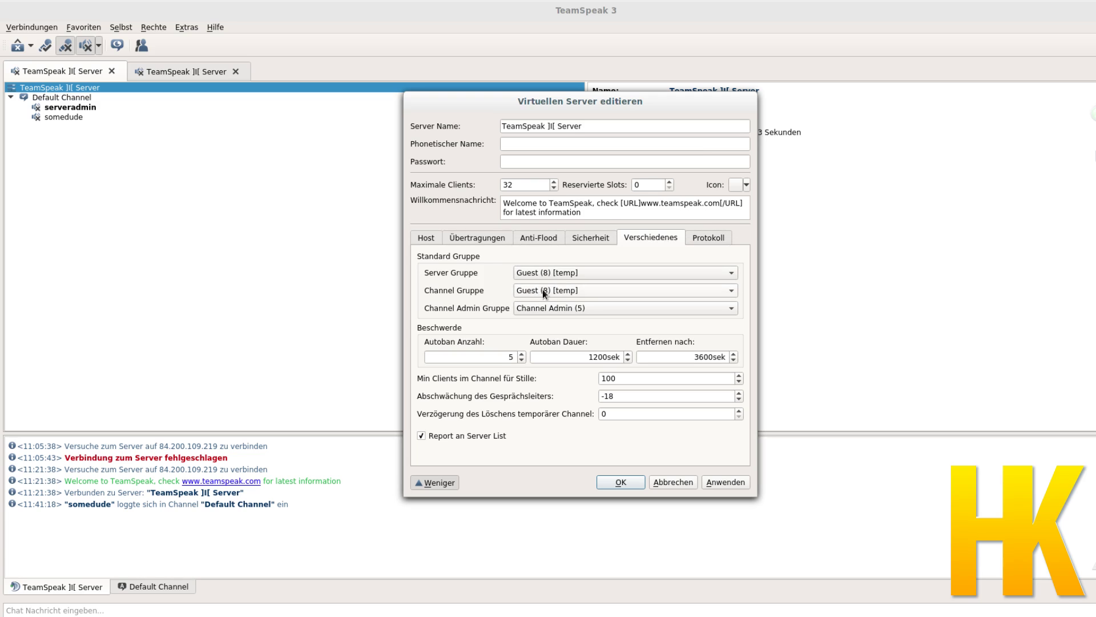
{"action": "left_click", "coordinate": [542, 292]}
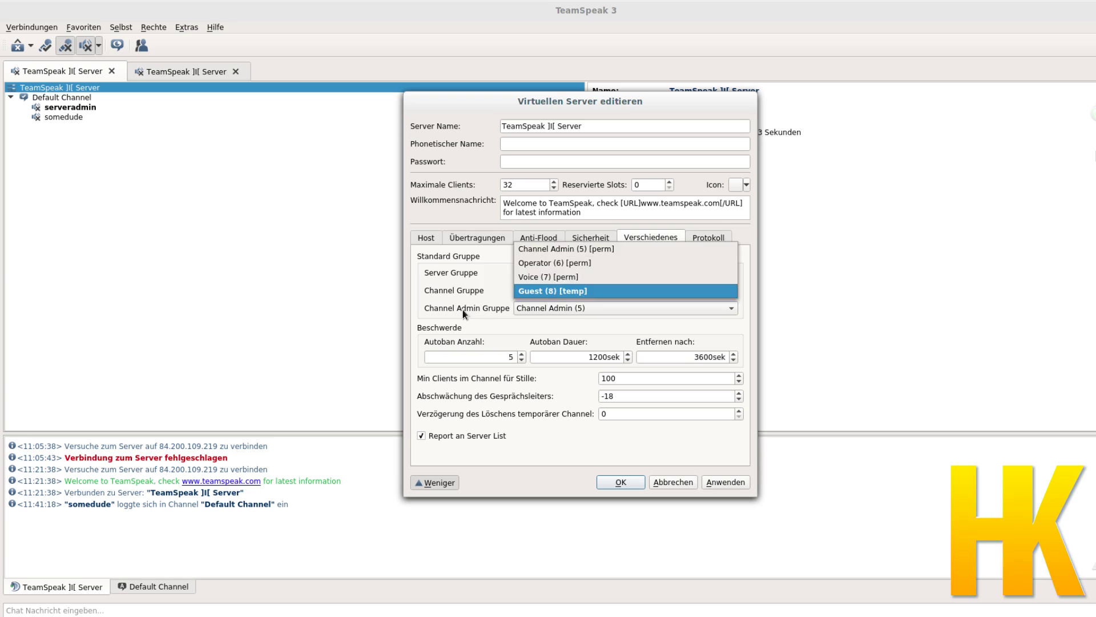
{"action": "left_click", "coordinate": [498, 318]}
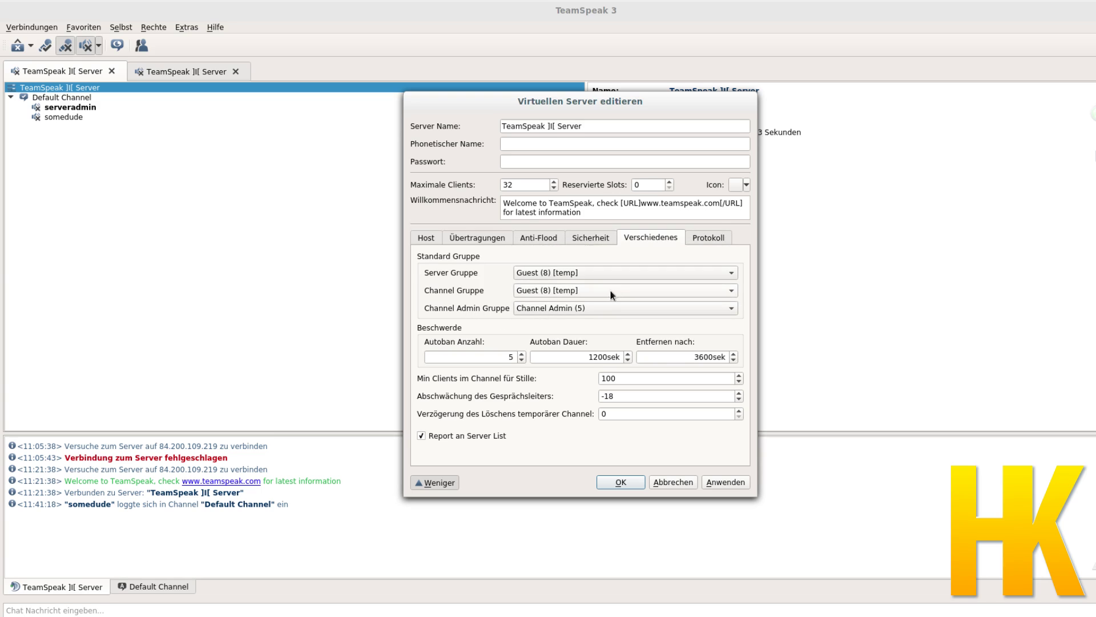
{"action": "left_click", "coordinate": [579, 309]}
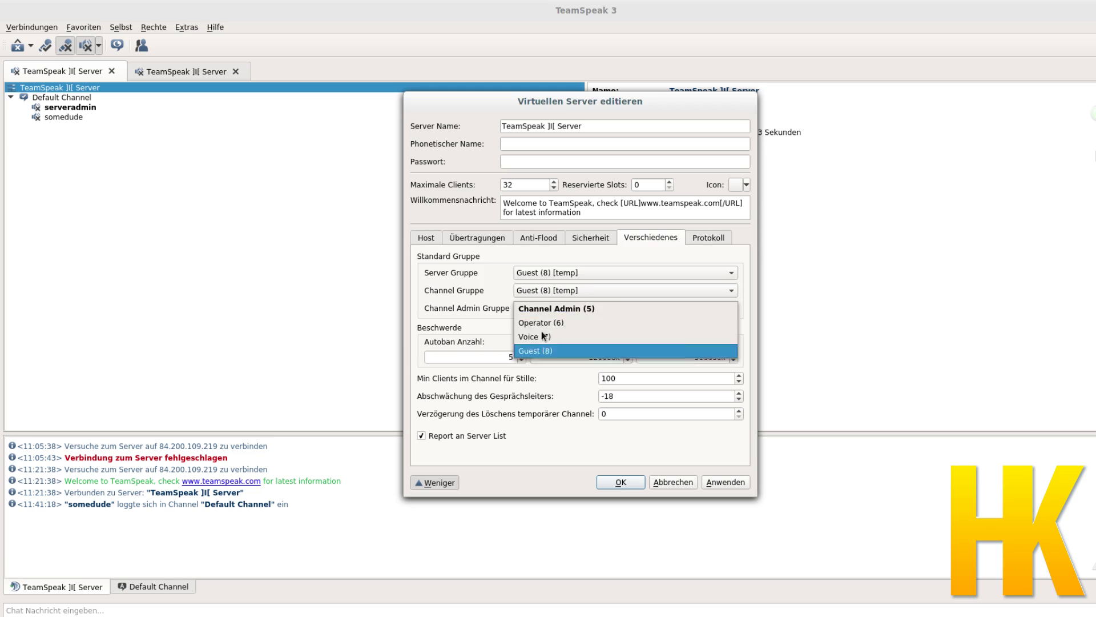
{"action": "left_click", "coordinate": [563, 293]}
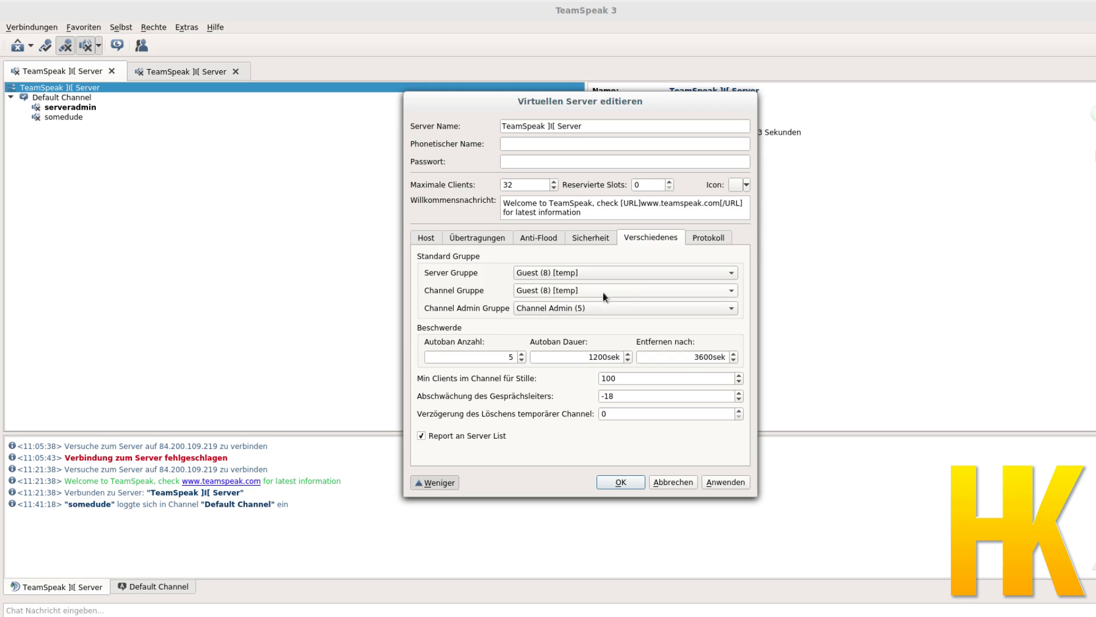
{"action": "left_click", "coordinate": [676, 486]}
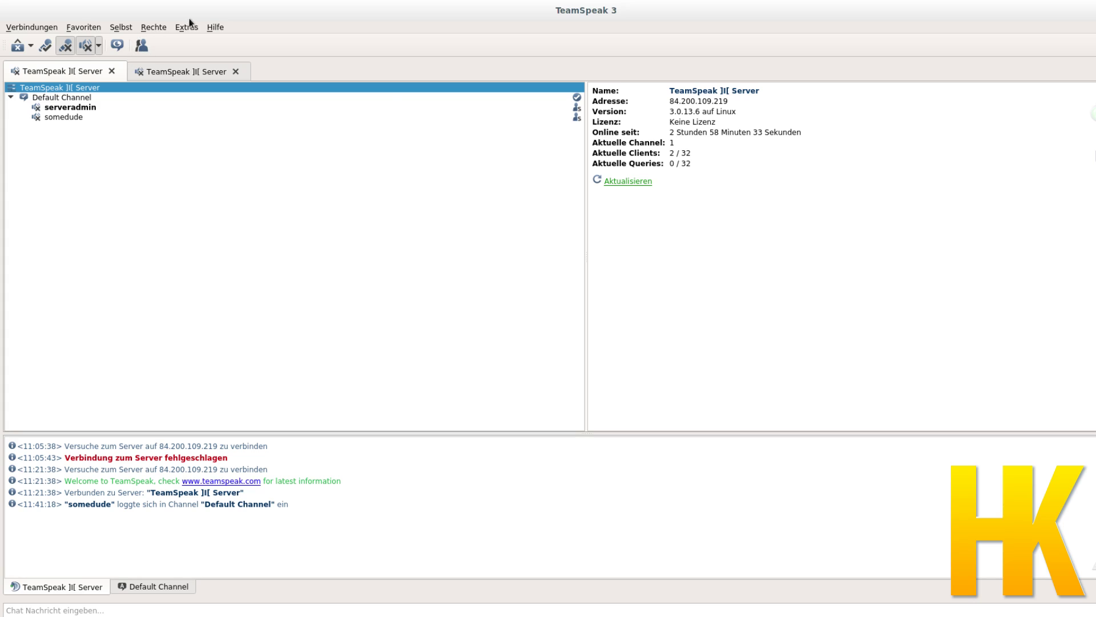
{"action": "left_click", "coordinate": [184, 28]}
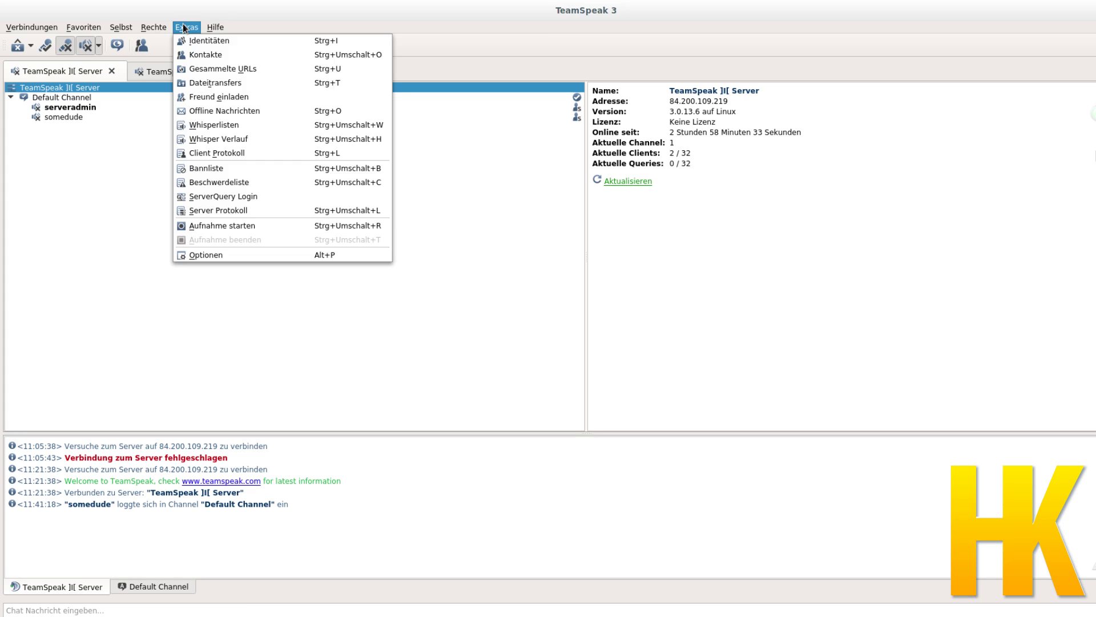
{"action": "mouse_move", "coordinate": [153, 32]}
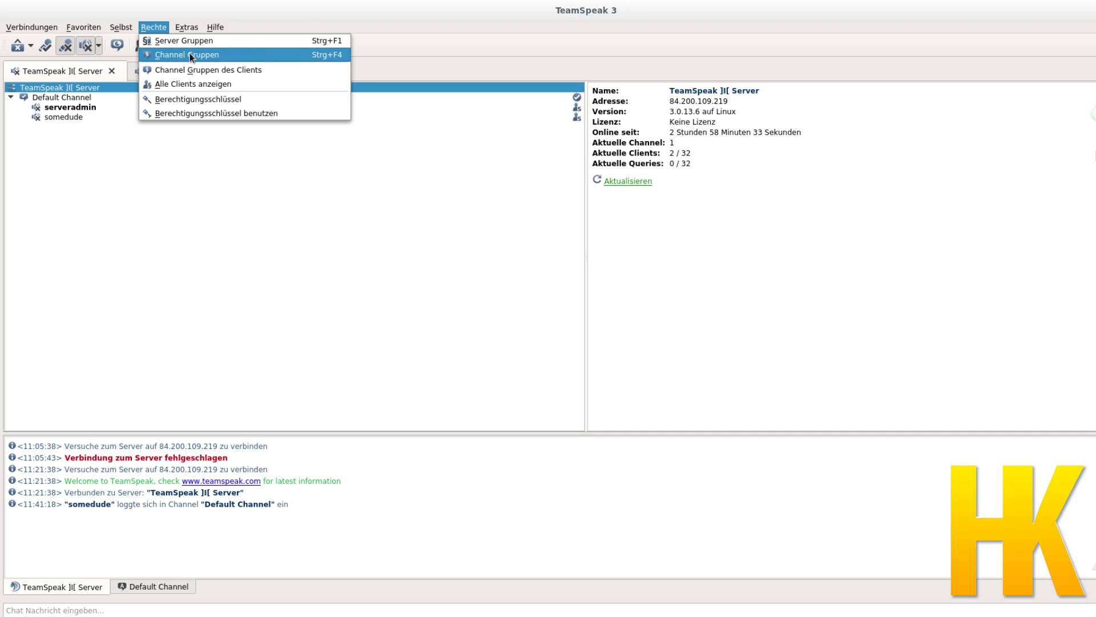
{"action": "left_click", "coordinate": [104, 131]}
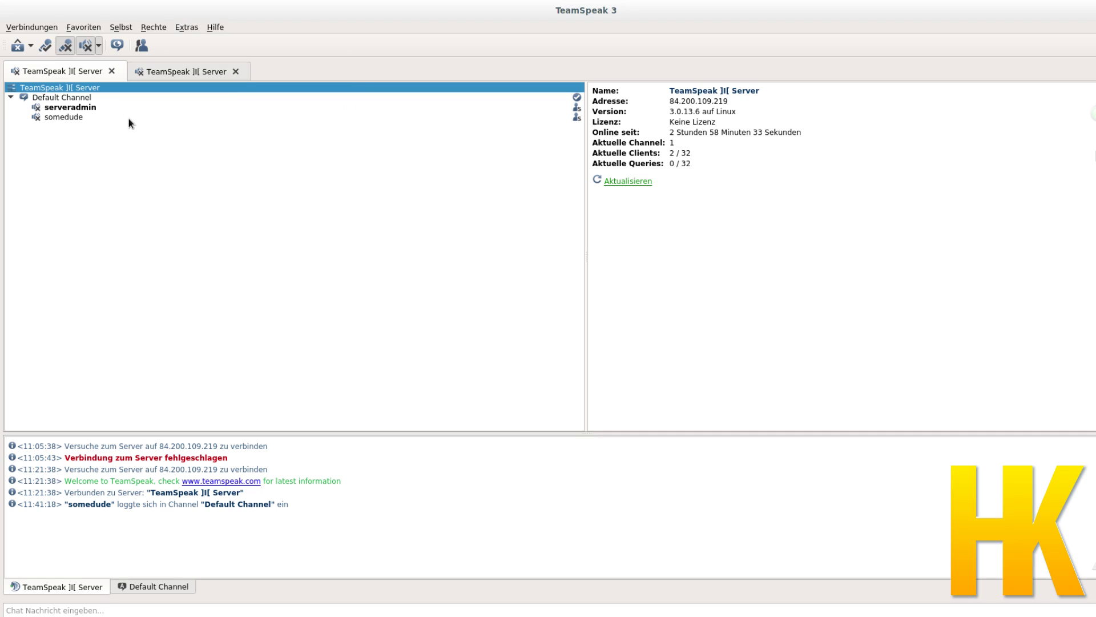
Step: View the details of the serveradmin client, Default Channel and the server itself in the tree
{"action": "left_click", "coordinate": [98, 106]}
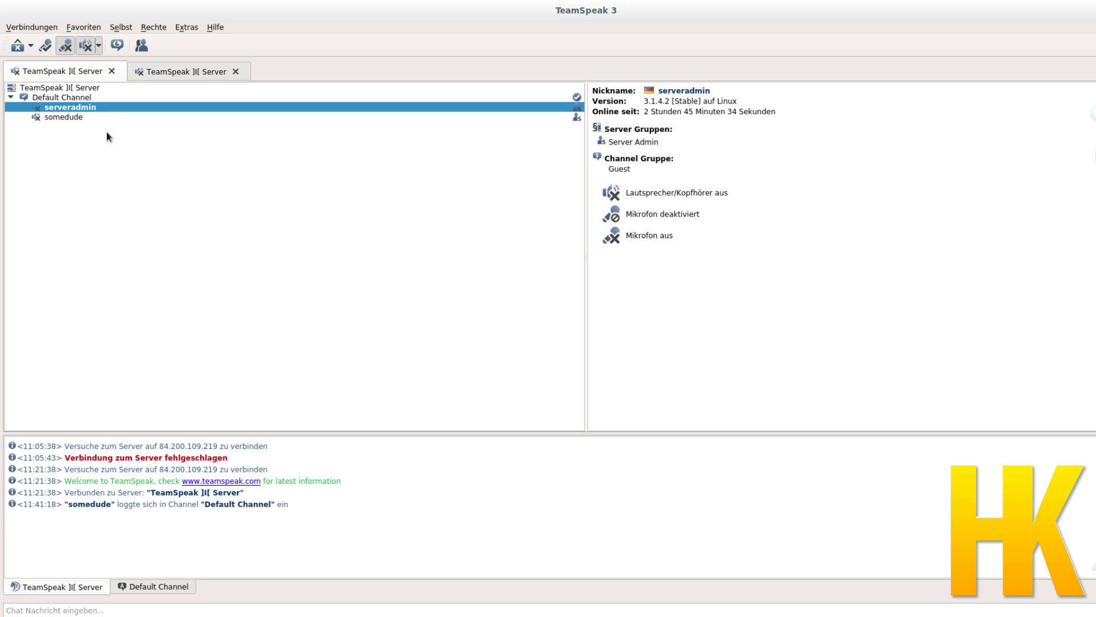
{"action": "left_click", "coordinate": [74, 99]}
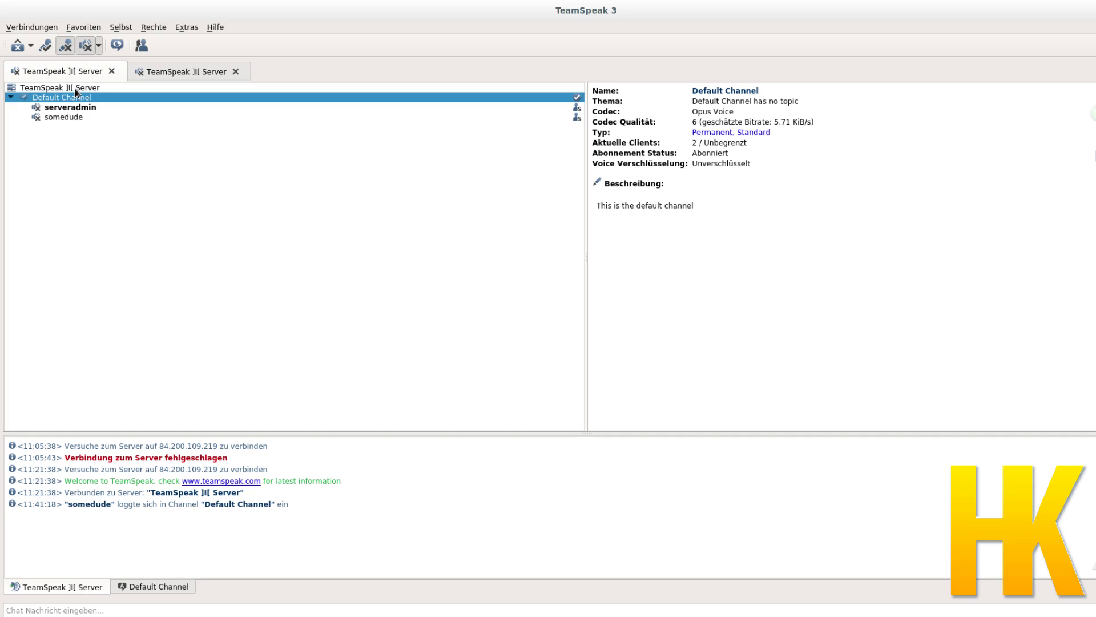
{"action": "left_click", "coordinate": [111, 88]}
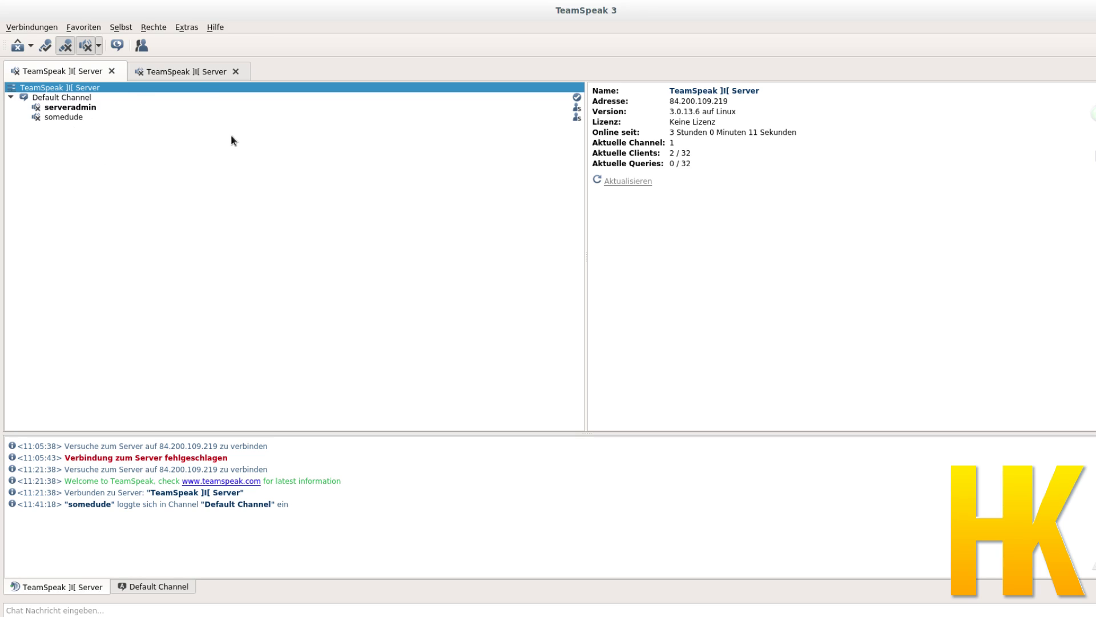
Step: Open the server group permissions and view the Server Admin, Normal and Guest groups
{"action": "left_click", "coordinate": [146, 26]}
{"action": "left_click", "coordinate": [184, 41]}
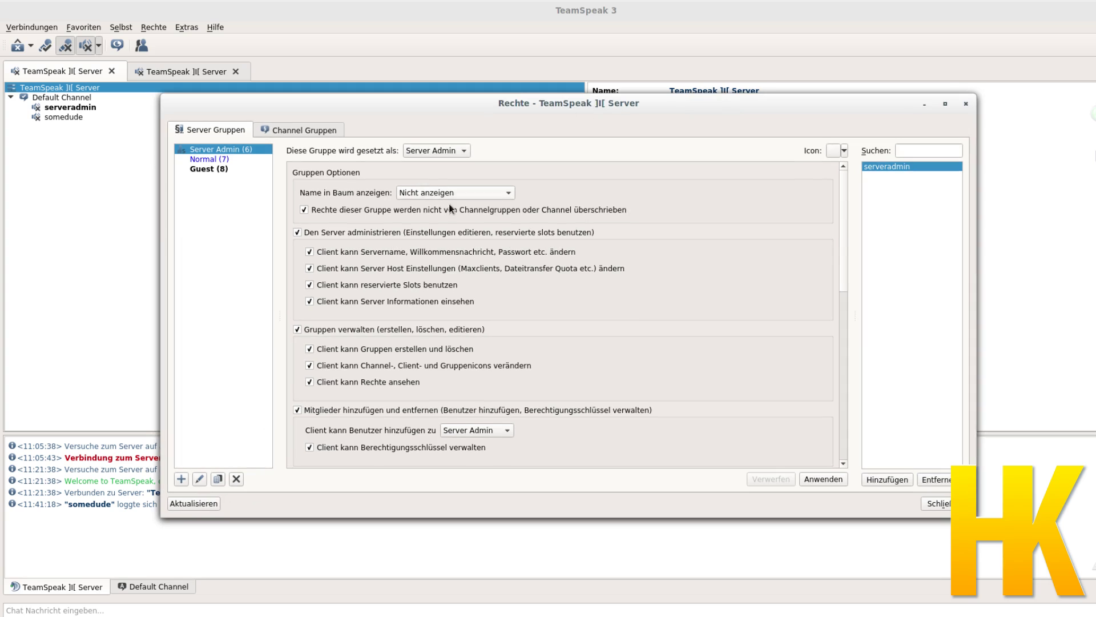
{"action": "left_click", "coordinate": [229, 159]}
{"action": "left_click", "coordinate": [246, 150]}
{"action": "left_click", "coordinate": [234, 159]}
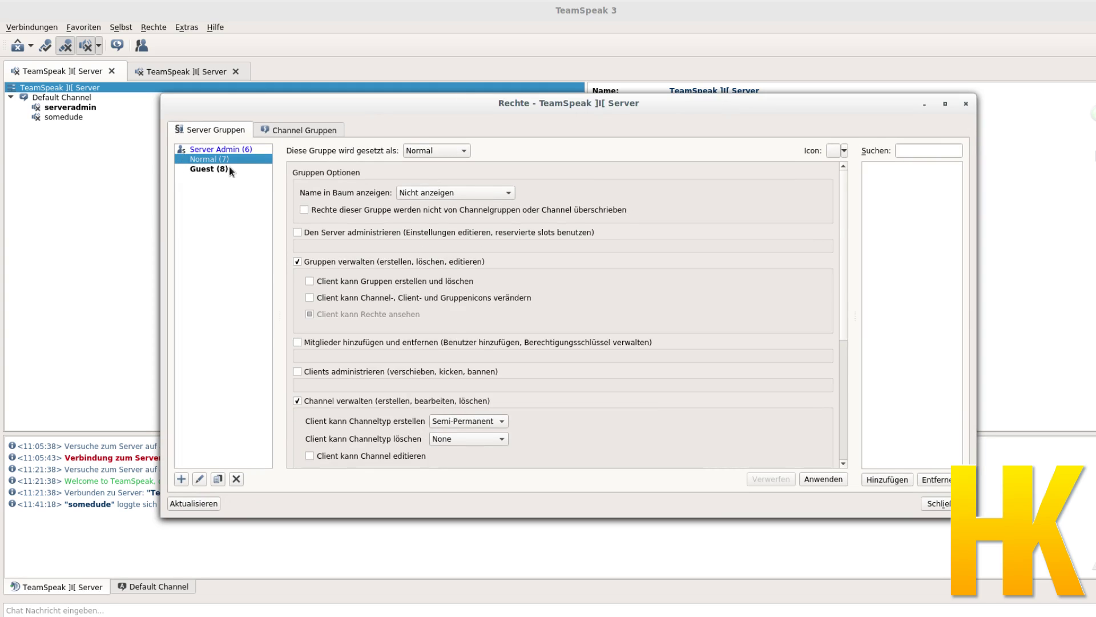
{"action": "left_click", "coordinate": [230, 170]}
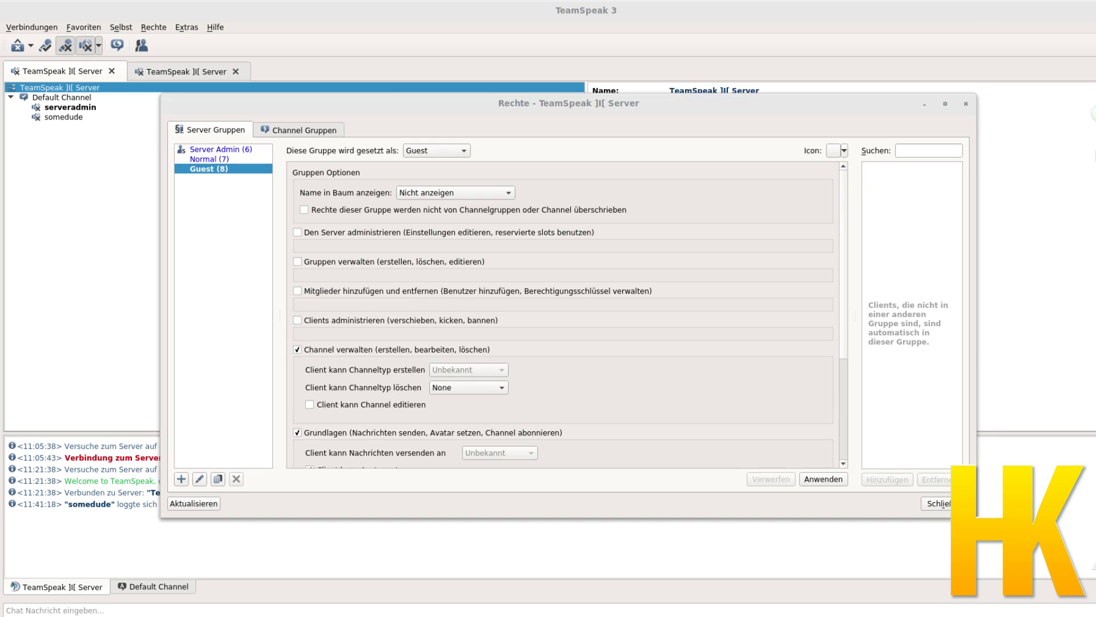
{"action": "left_click", "coordinate": [225, 160]}
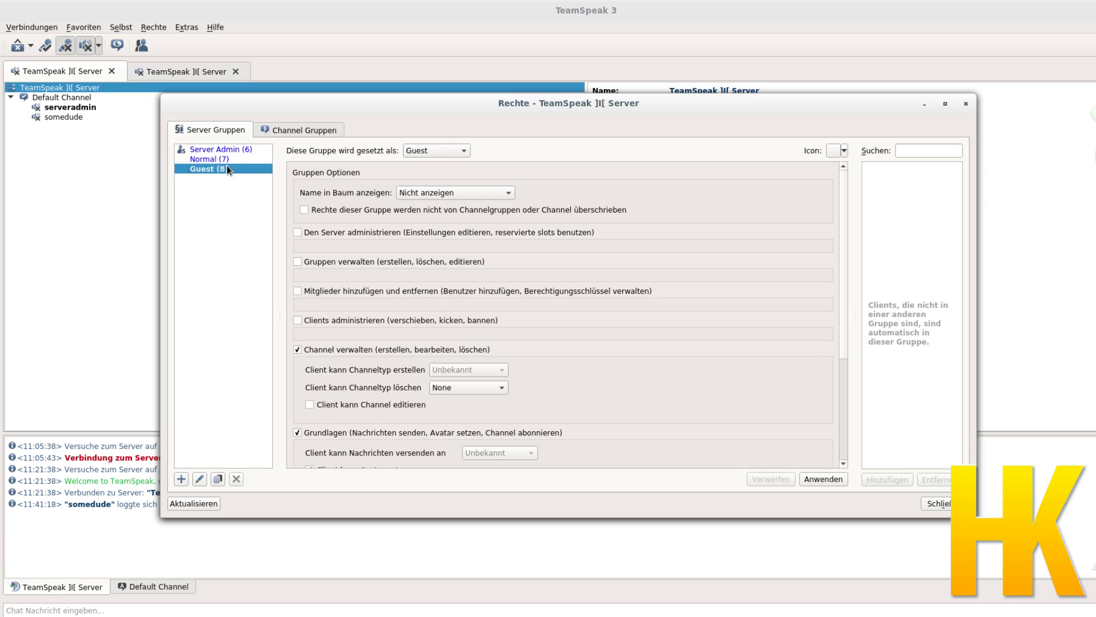
{"action": "left_click", "coordinate": [252, 149]}
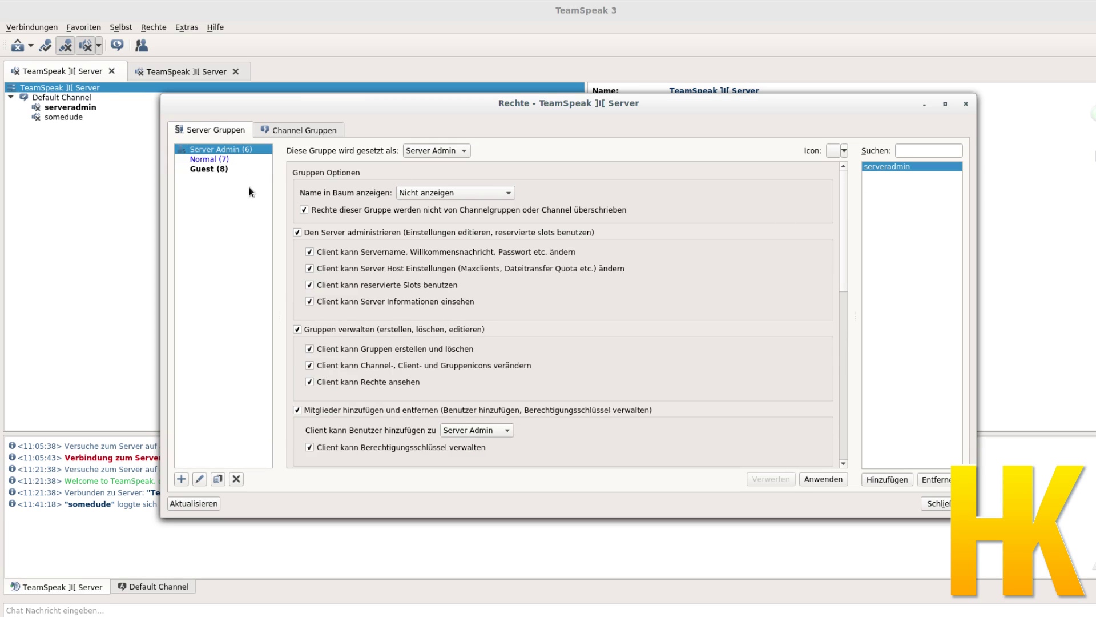
Step: Compare the permissions of the Normal and Guest server groups with those of Server Admin
{"action": "left_click", "coordinate": [207, 161]}
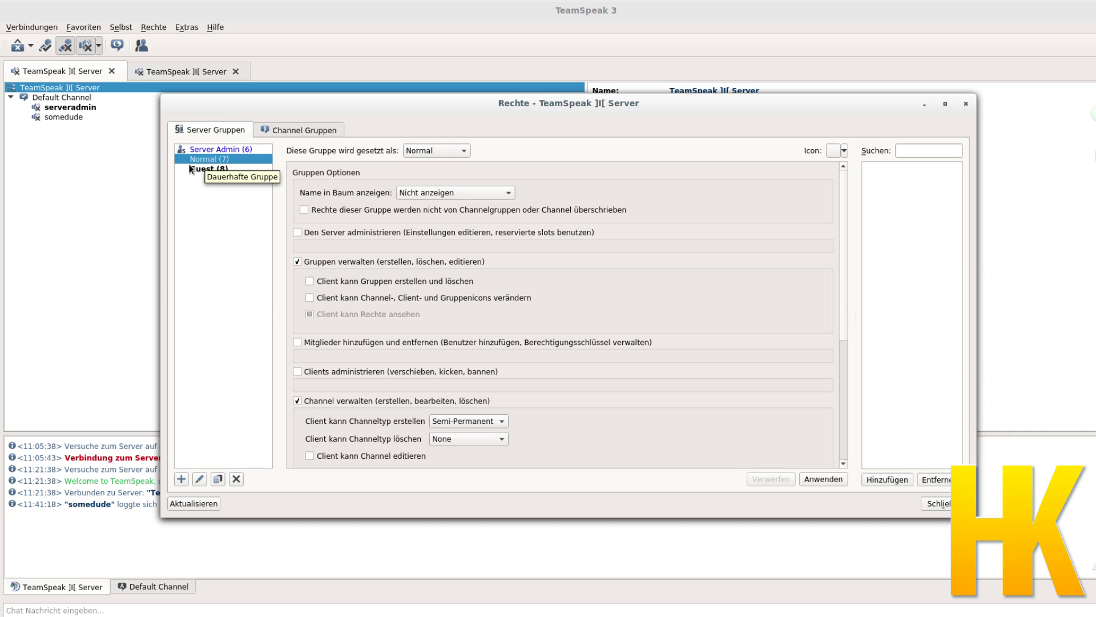
{"action": "left_click", "coordinate": [191, 170]}
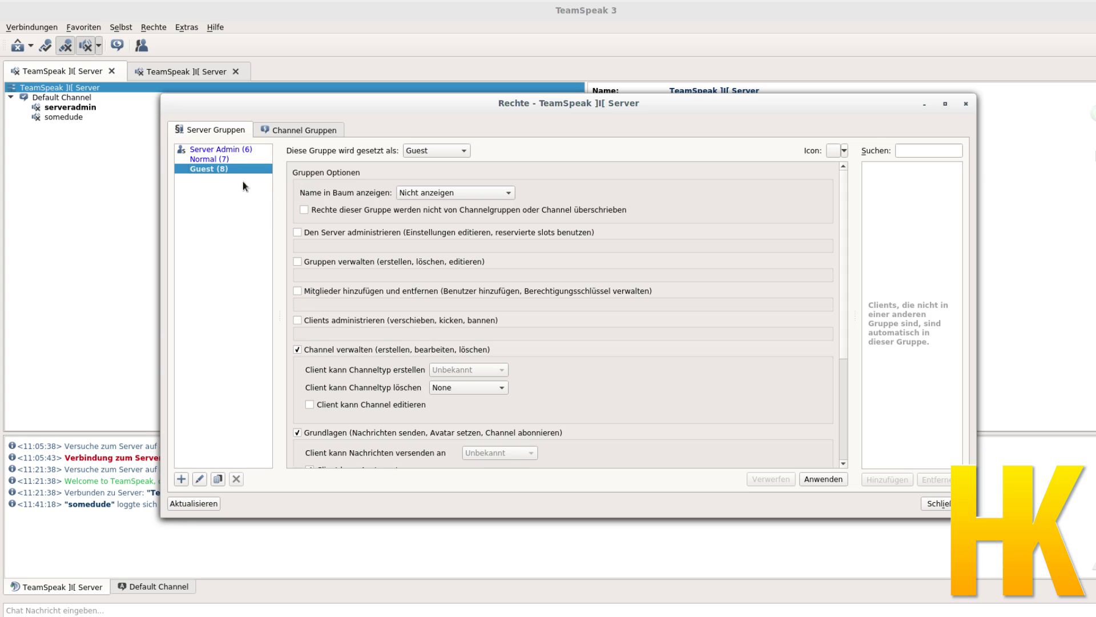
{"action": "left_click", "coordinate": [225, 150]}
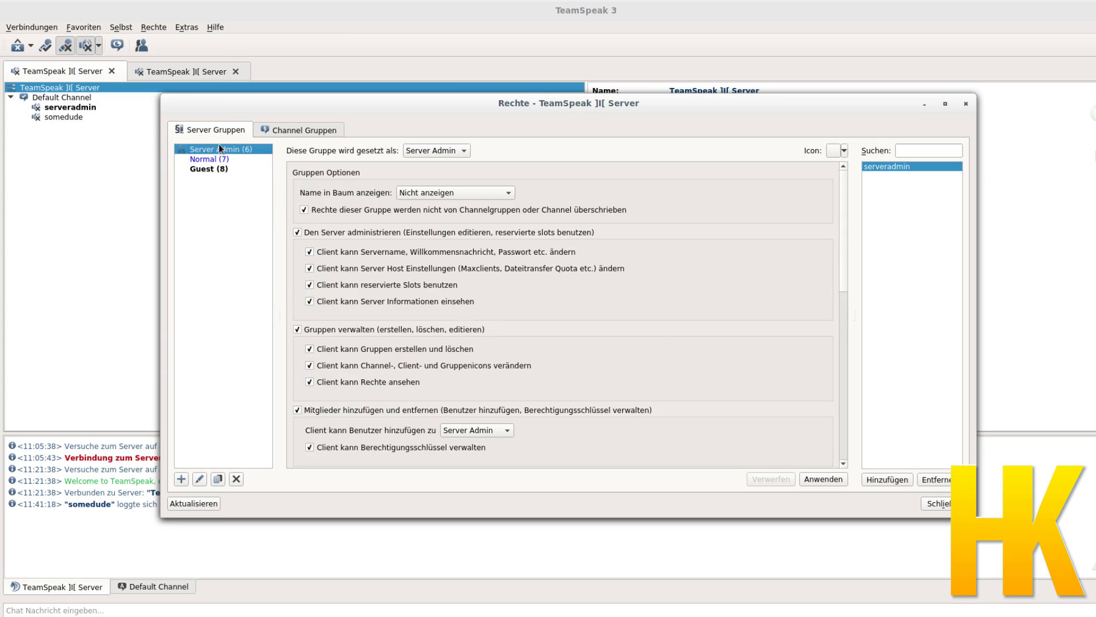
{"action": "left_click", "coordinate": [238, 170]}
{"action": "left_click", "coordinate": [228, 160]}
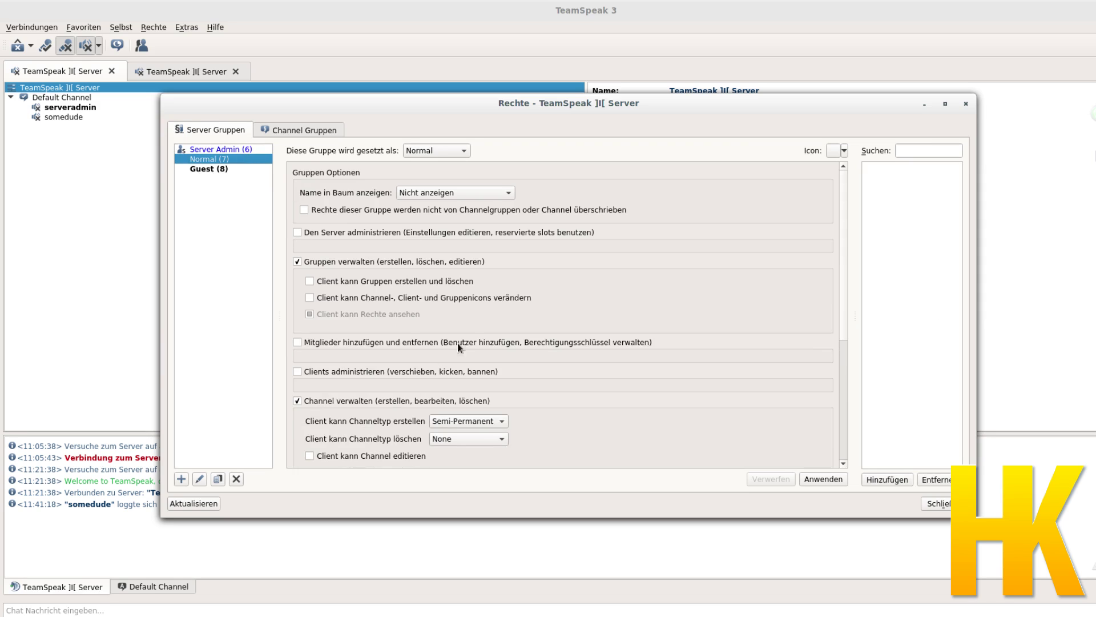
{"action": "left_click", "coordinate": [209, 150]}
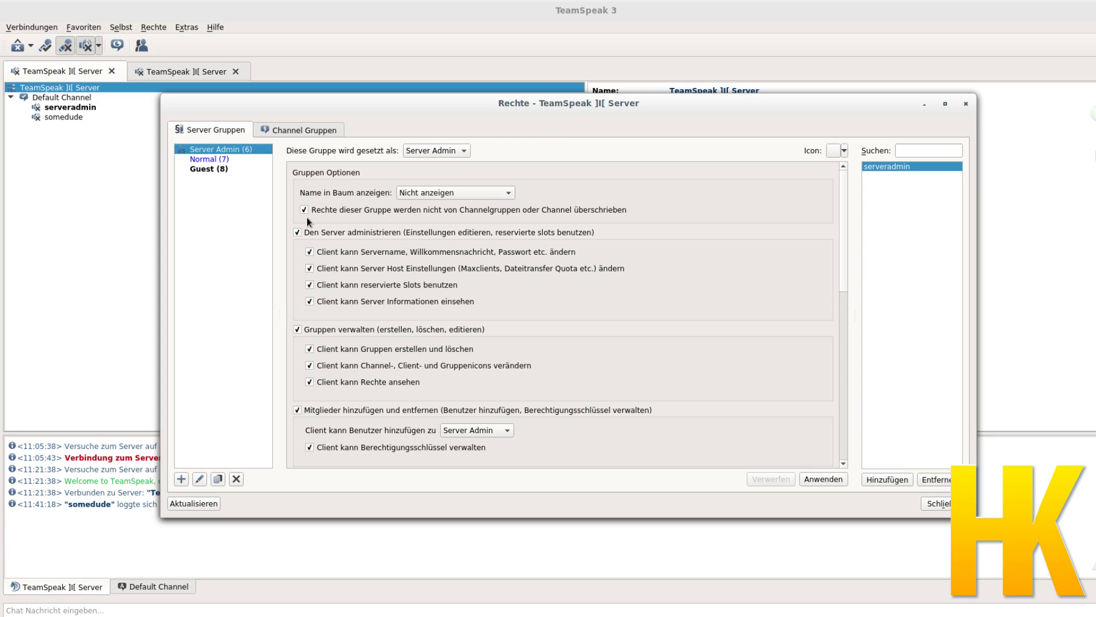
Step: Look through the Server Admin group's whole permission list, returning to its server administration and group management rights
{"action": "scroll", "coordinate": [605, 305], "scroll_direction": "down", "scroll_amount": 10}
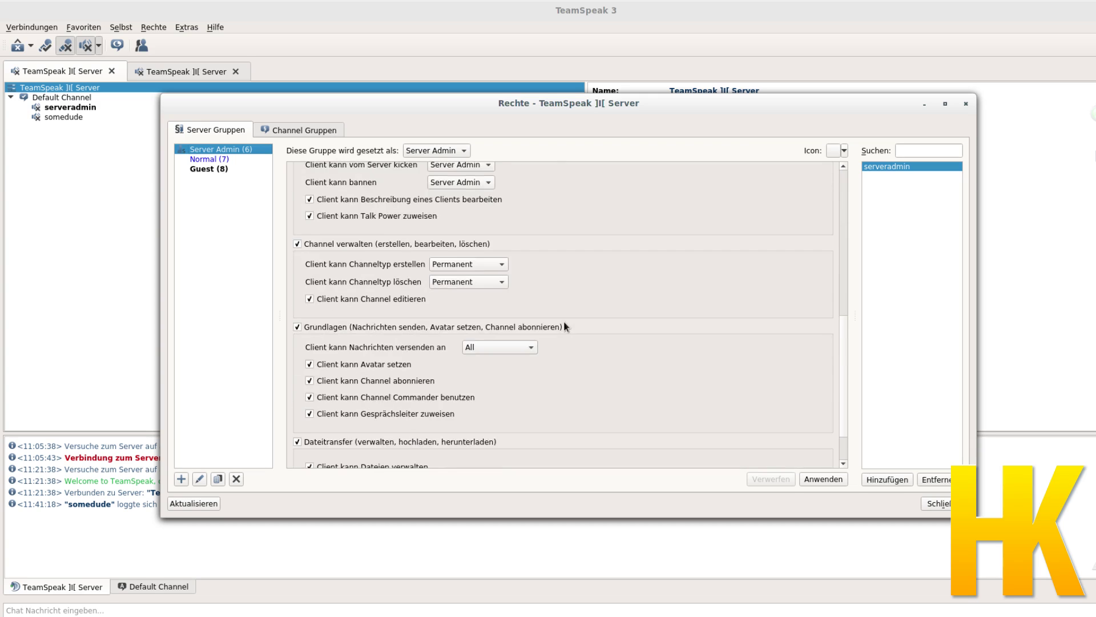
{"action": "scroll", "coordinate": [562, 322], "scroll_direction": "up", "scroll_amount": 8}
{"action": "scroll", "coordinate": [556, 341], "scroll_direction": "up", "scroll_amount": 3}
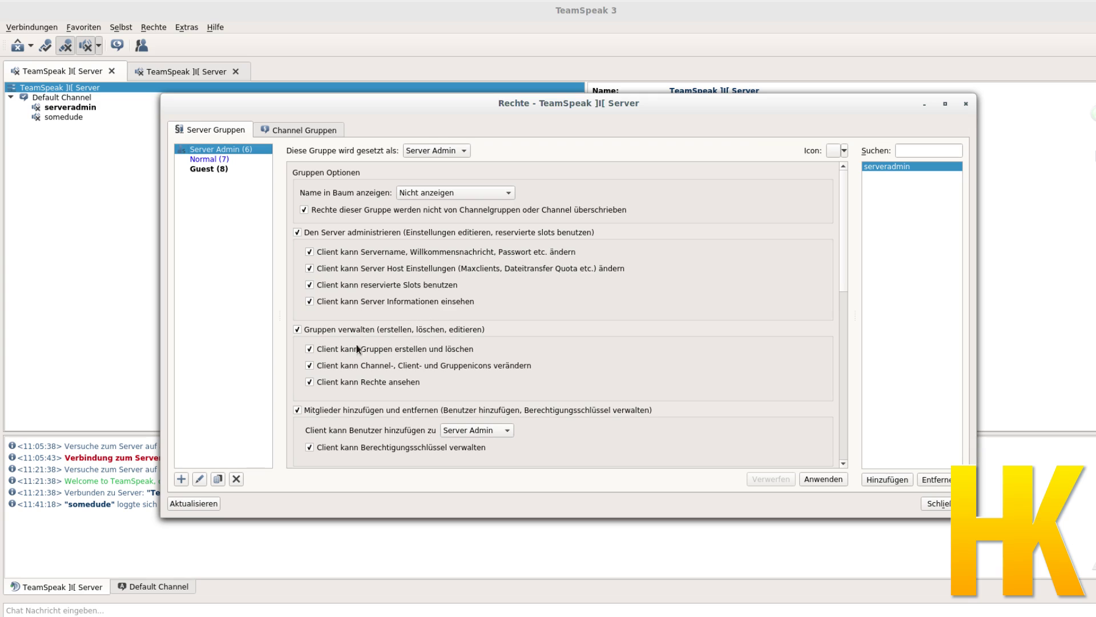
{"action": "scroll", "coordinate": [324, 340], "scroll_direction": "down", "scroll_amount": 1}
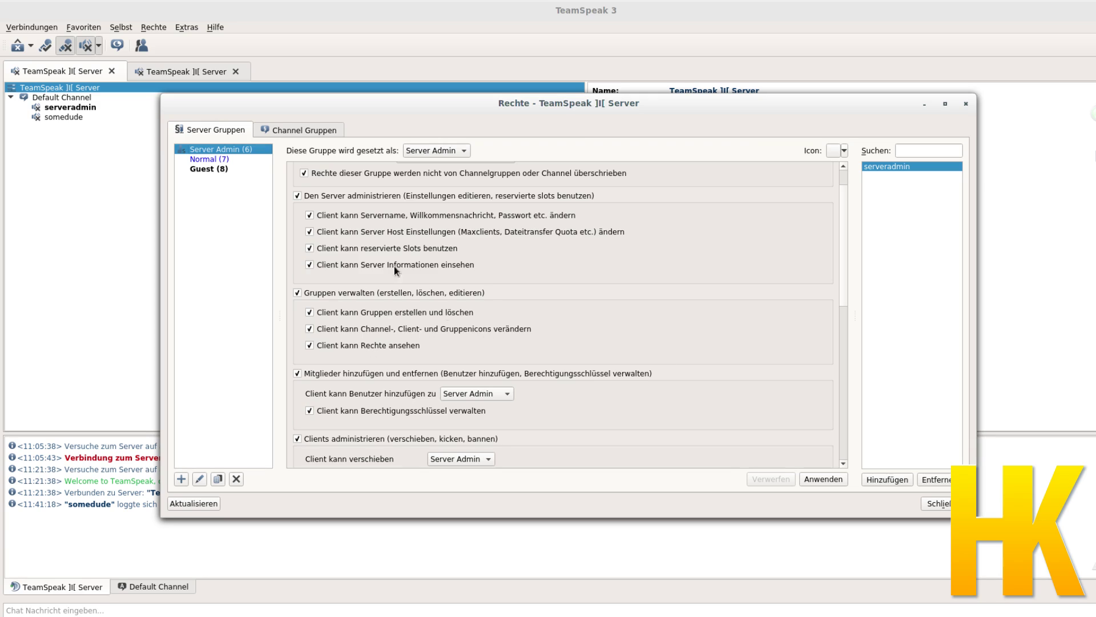
Step: Examine Server Admin's group, member and client management rights, including the groups it can be allowed to add users to
{"action": "left_click", "coordinate": [202, 156]}
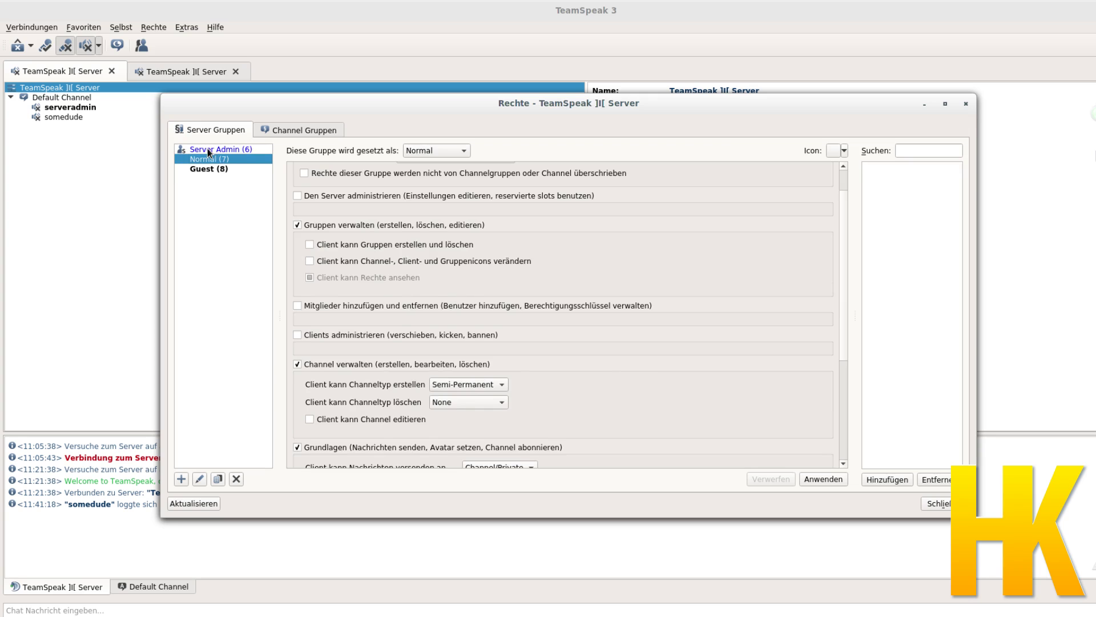
{"action": "left_click", "coordinate": [207, 149]}
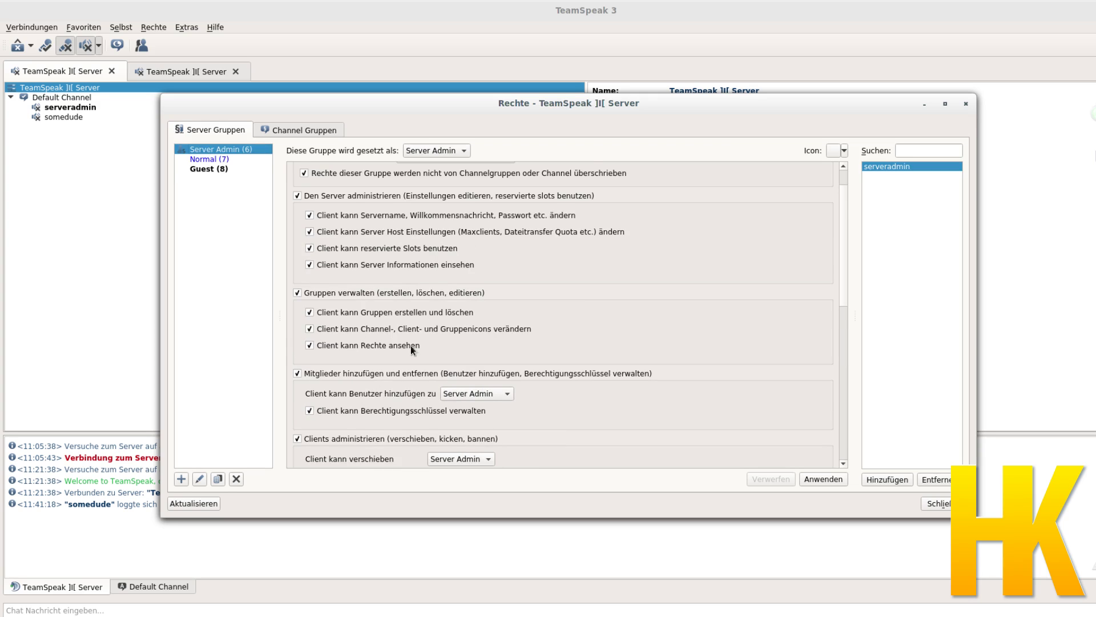
{"action": "scroll", "coordinate": [410, 345], "scroll_direction": "down", "scroll_amount": 1}
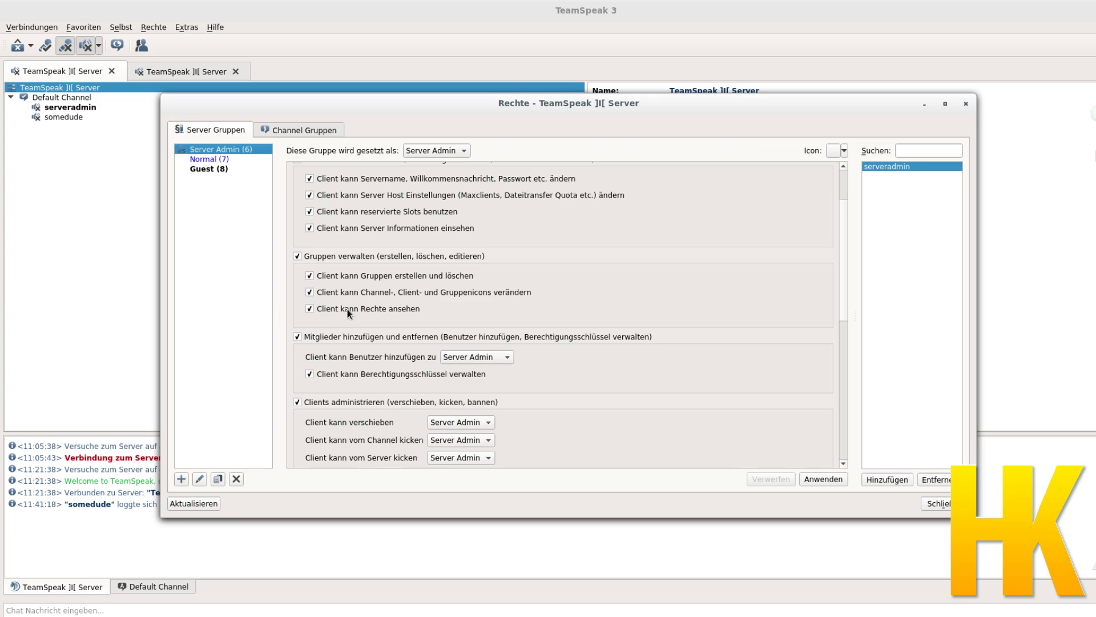
{"action": "scroll", "coordinate": [344, 316], "scroll_direction": "down", "scroll_amount": 1}
{"action": "scroll", "coordinate": [342, 316], "scroll_direction": "down", "scroll_amount": 1}
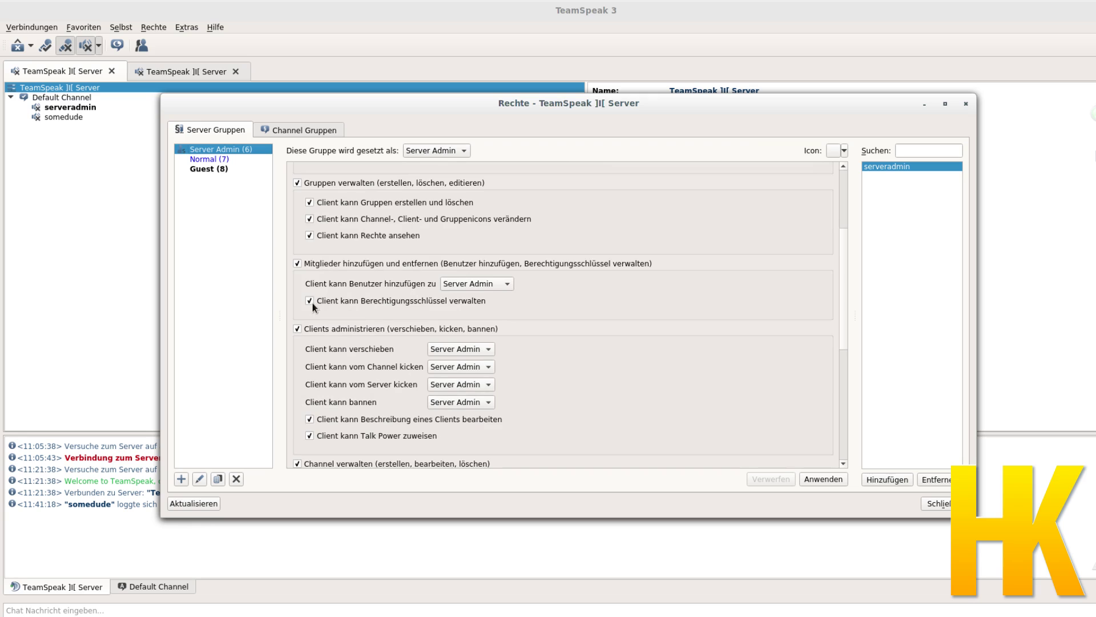
{"action": "scroll", "coordinate": [621, 399], "scroll_direction": "down", "scroll_amount": 2}
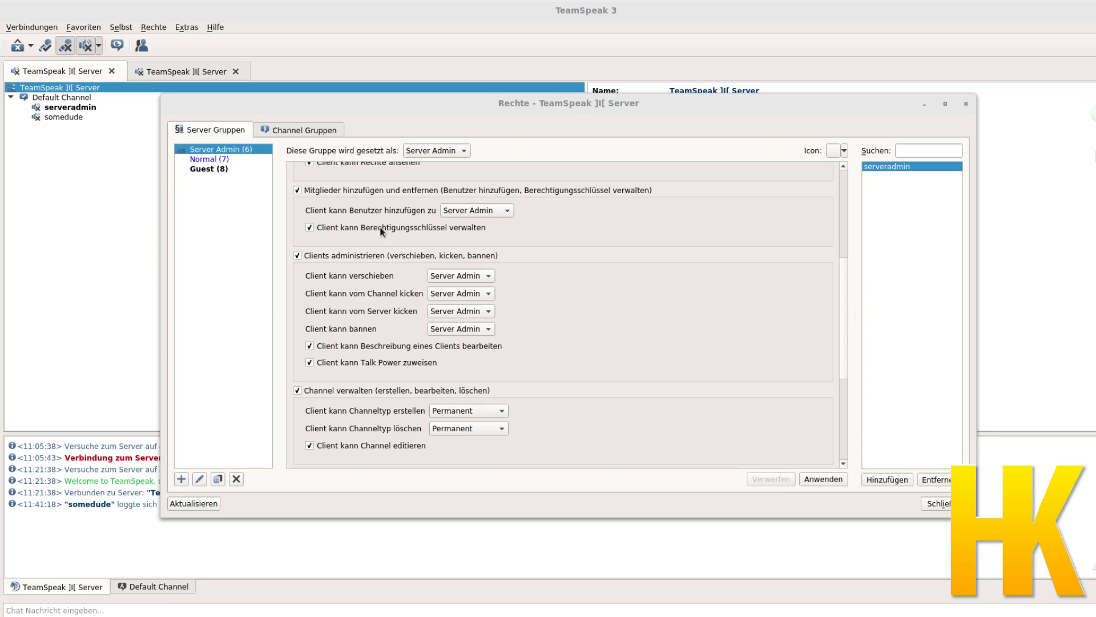
{"action": "left_click", "coordinate": [466, 209]}
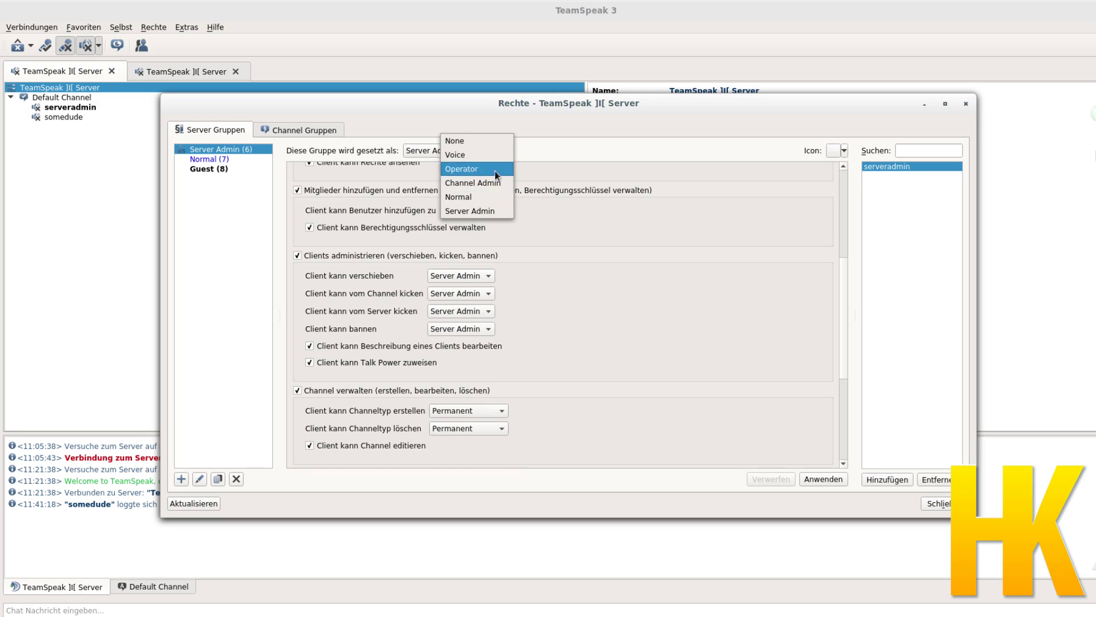
{"action": "left_click", "coordinate": [475, 209]}
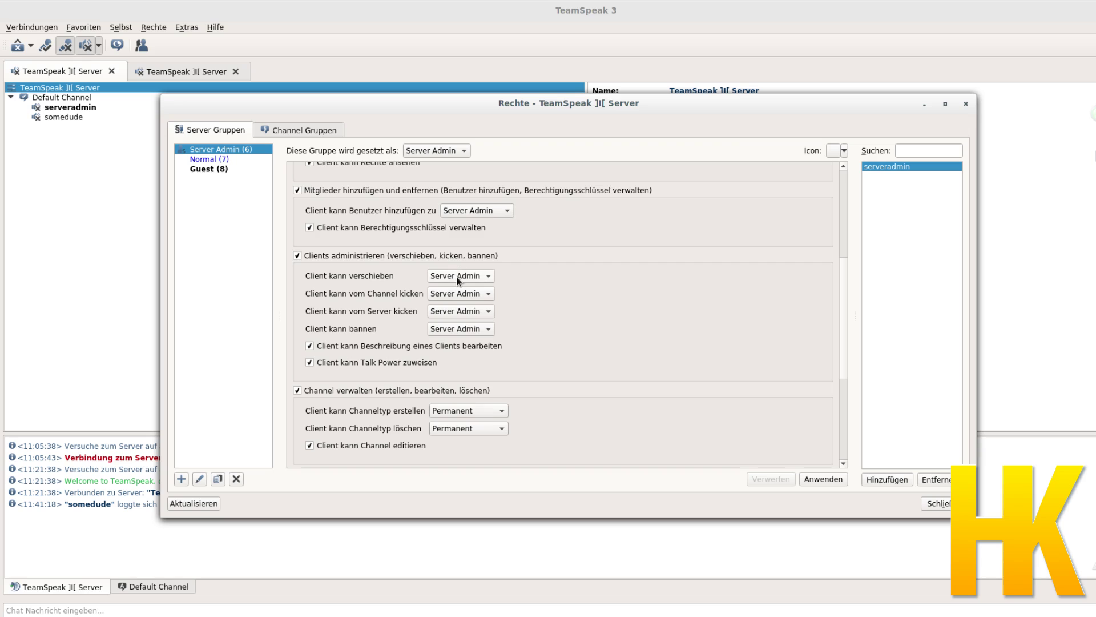
Step: Show the Normal server group's permissions from the start of the list
{"action": "left_click", "coordinate": [216, 159]}
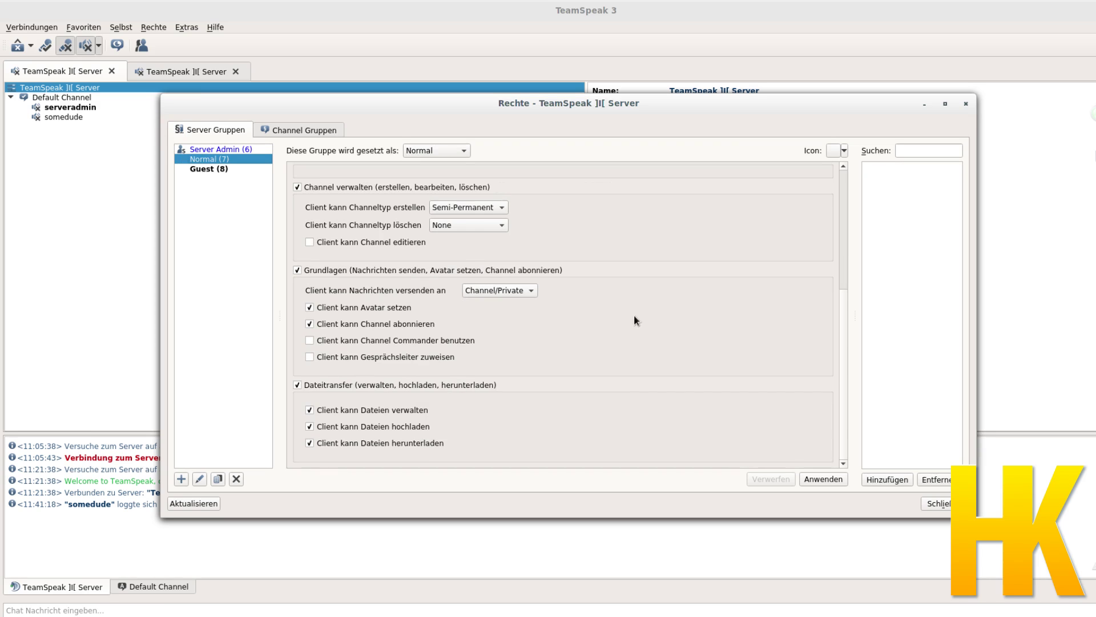
{"action": "scroll", "coordinate": [540, 275], "scroll_direction": "up", "scroll_amount": 5}
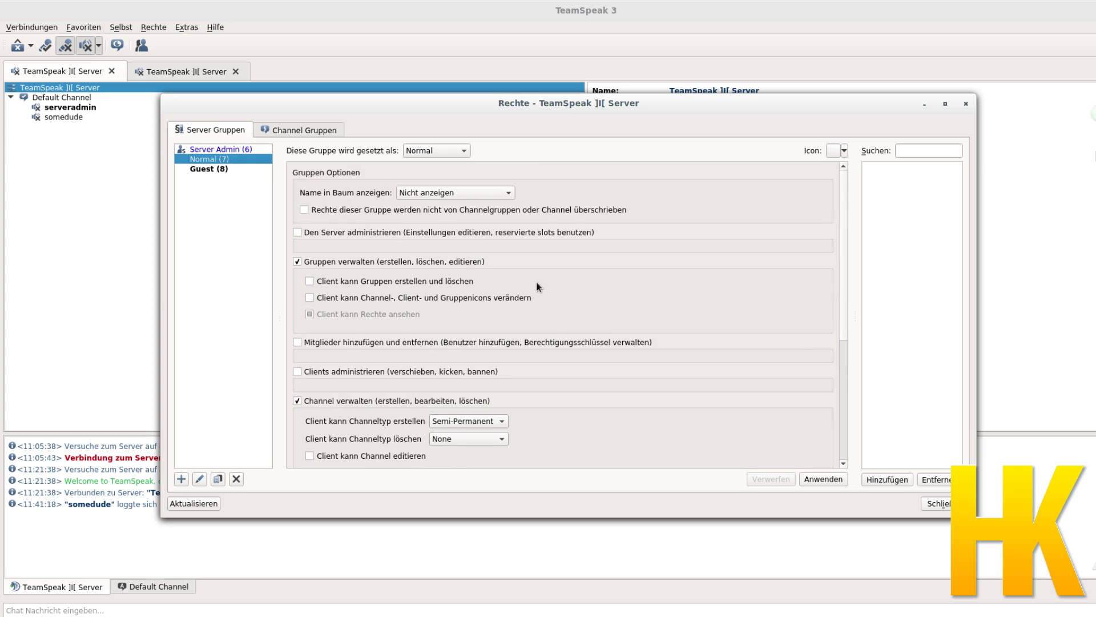
Step: Enable client administration for the Normal server group and allow it to move clients up to Server Admin
{"action": "left_click", "coordinate": [297, 371]}
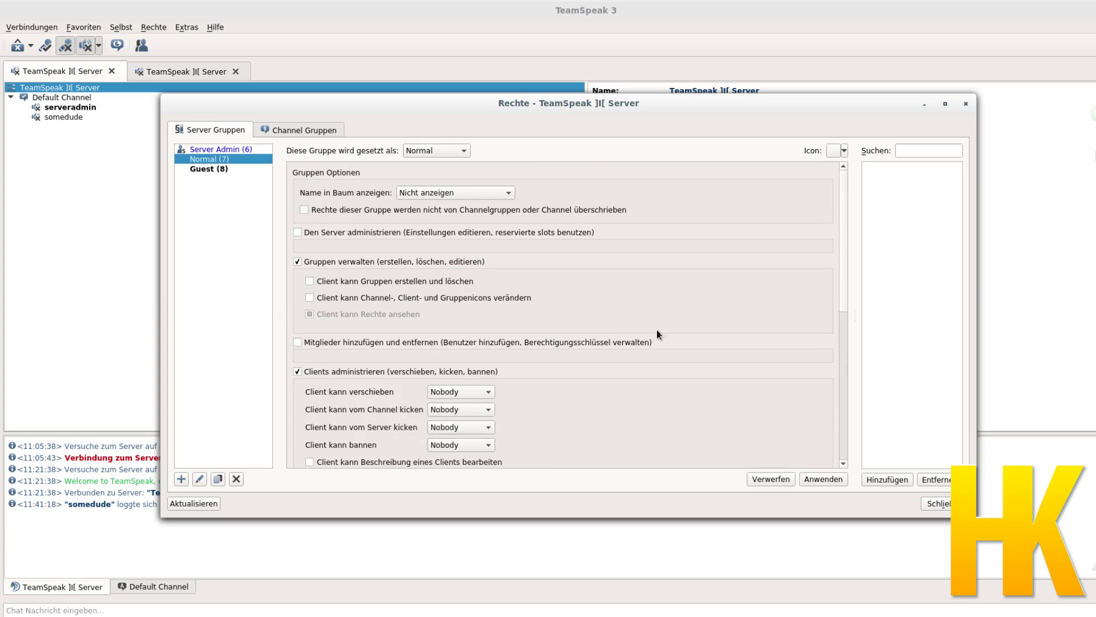
{"action": "scroll", "coordinate": [491, 304], "scroll_direction": "down", "scroll_amount": 2}
{"action": "left_click", "coordinate": [461, 320]}
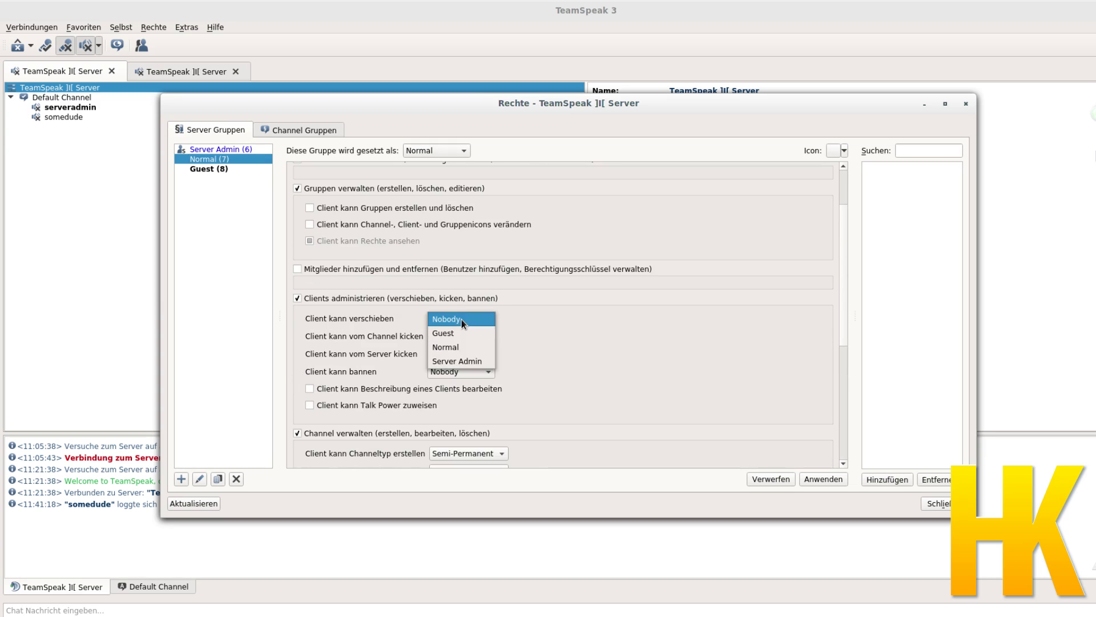
{"action": "left_click", "coordinate": [467, 363]}
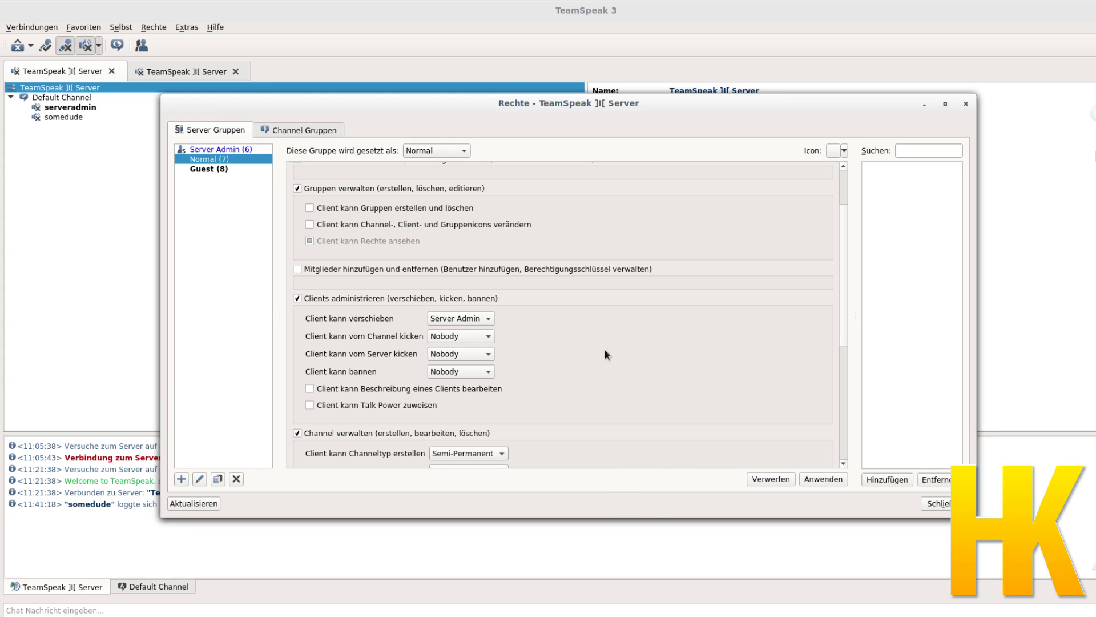
{"action": "left_click", "coordinate": [442, 320]}
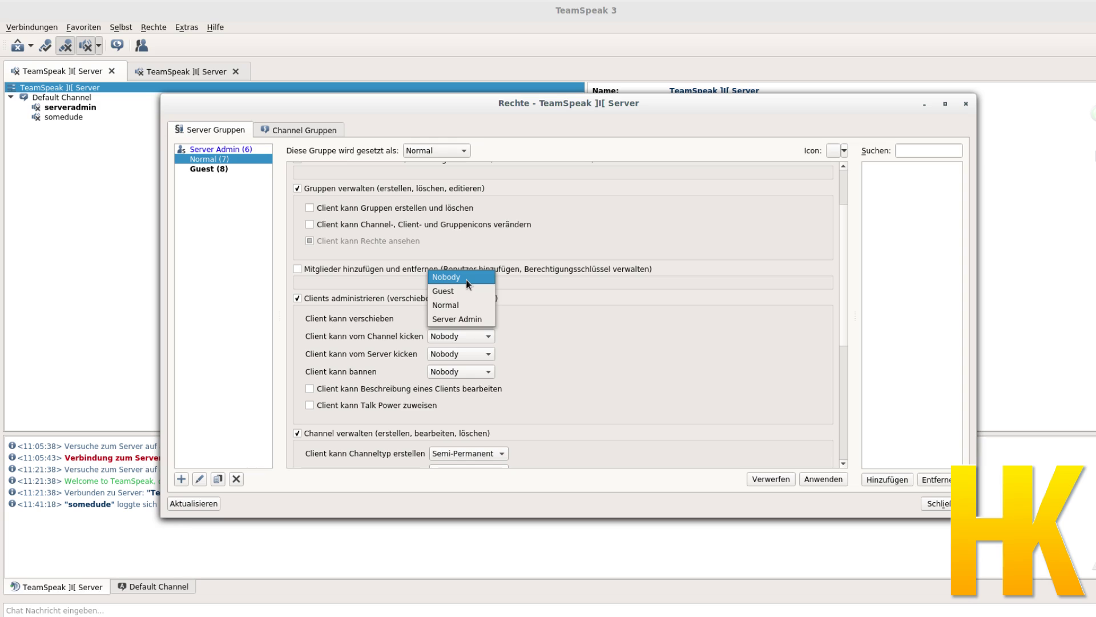
{"action": "left_click", "coordinate": [474, 319]}
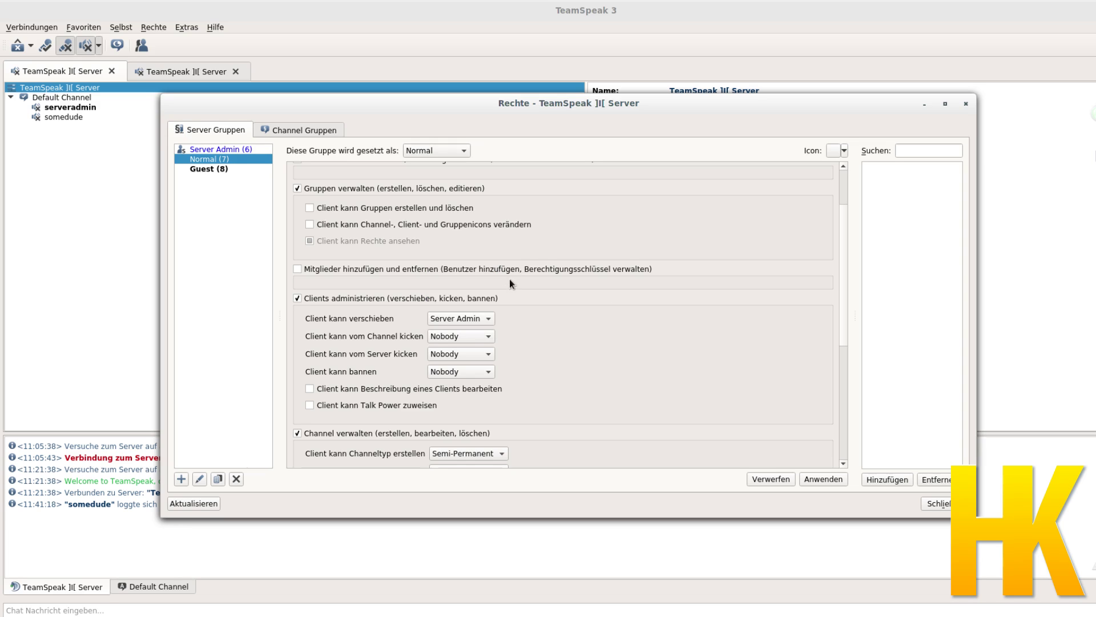
Step: Try Normal and Guest as the Normal group's client-moving level, and set it back to Nobody
{"action": "left_click", "coordinate": [487, 318]}
{"action": "left_click", "coordinate": [474, 306]}
{"action": "left_click", "coordinate": [463, 320]}
{"action": "left_click", "coordinate": [447, 303]}
{"action": "left_click", "coordinate": [464, 318]}
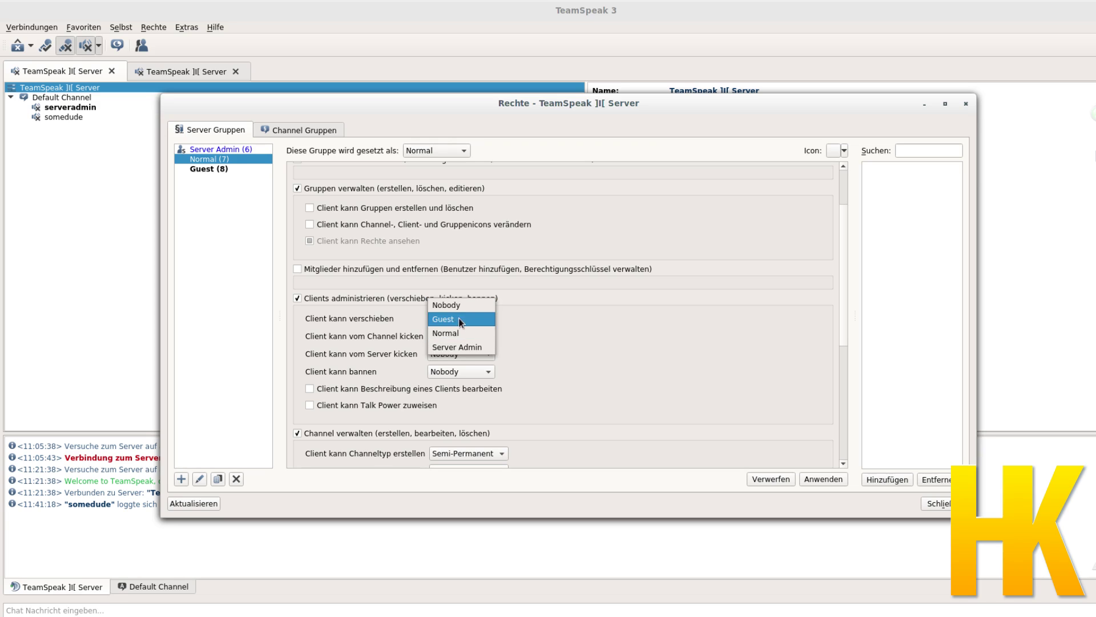
{"action": "left_click", "coordinate": [437, 320]}
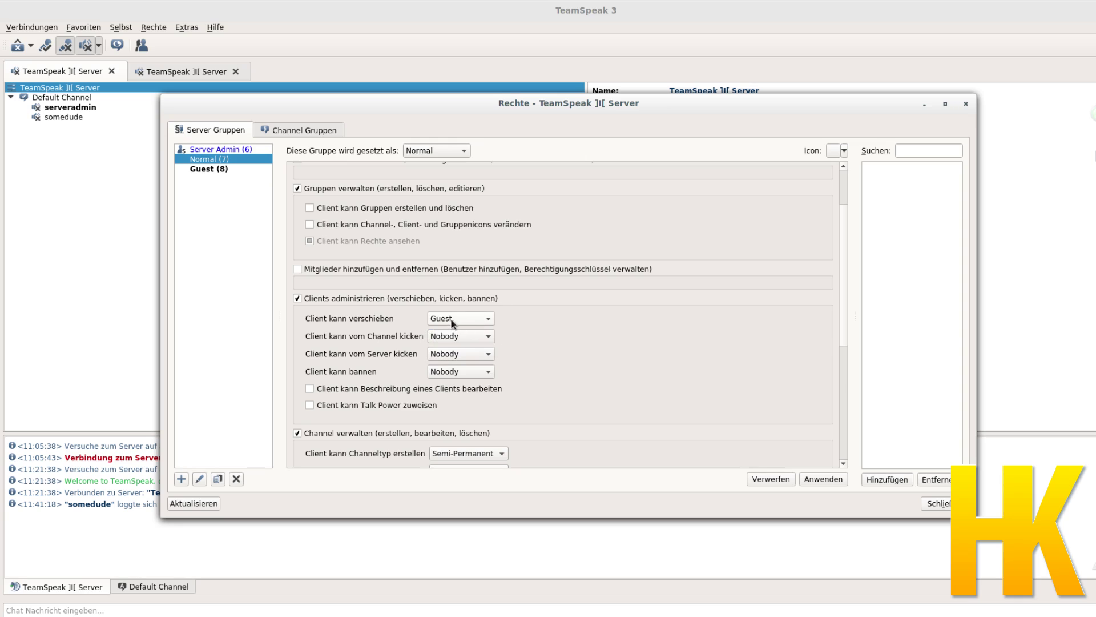
{"action": "left_click", "coordinate": [454, 321]}
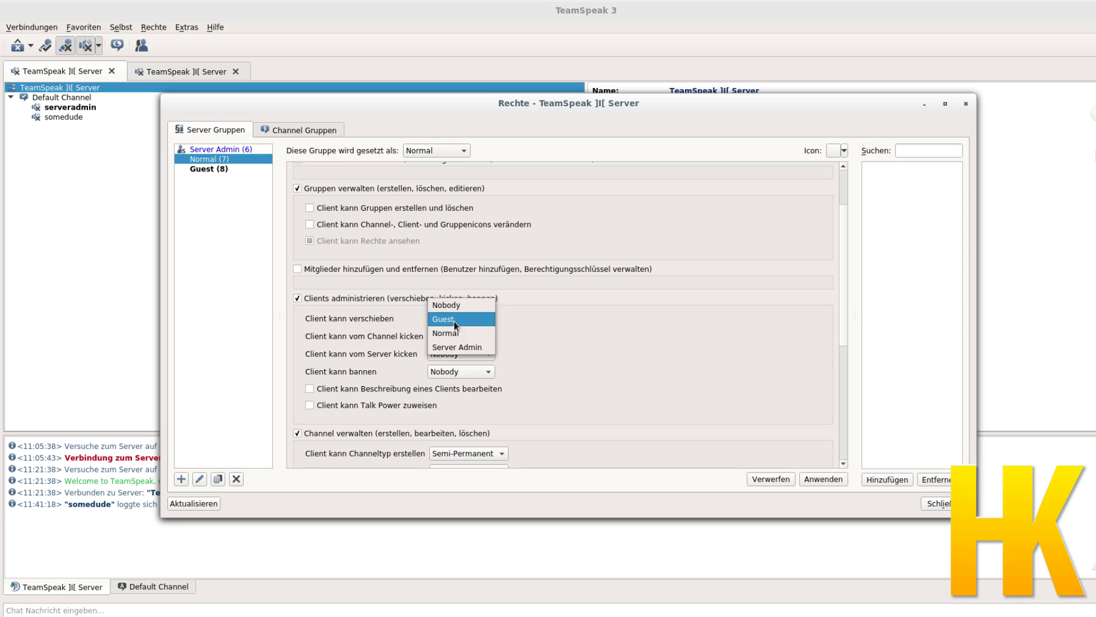
{"action": "left_click", "coordinate": [465, 303]}
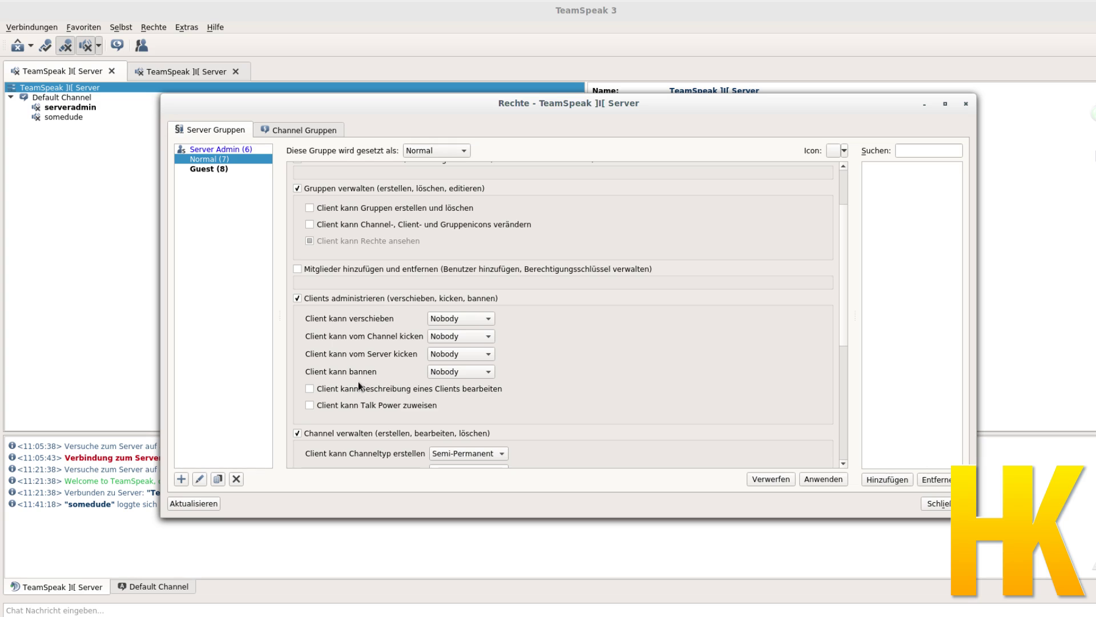
Step: Examine the Normal group's channel management, basic and file transfer rights, including the selectable channel types, and close the permissions window without applying
{"action": "scroll", "coordinate": [409, 354], "scroll_direction": "down", "scroll_amount": 3}
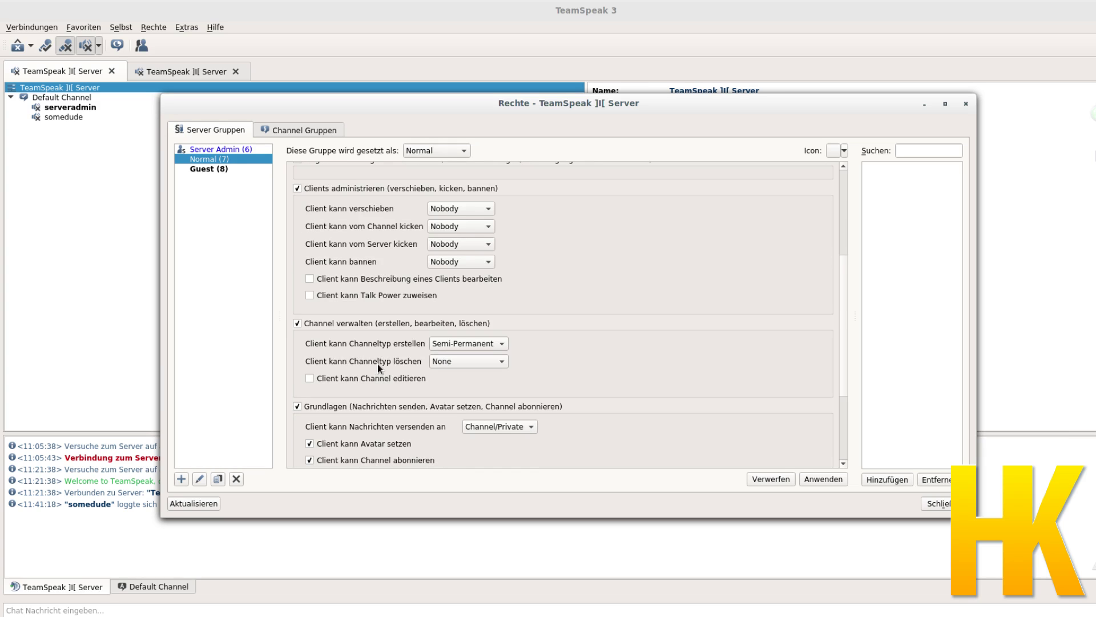
{"action": "scroll", "coordinate": [378, 383], "scroll_direction": "down", "scroll_amount": 1}
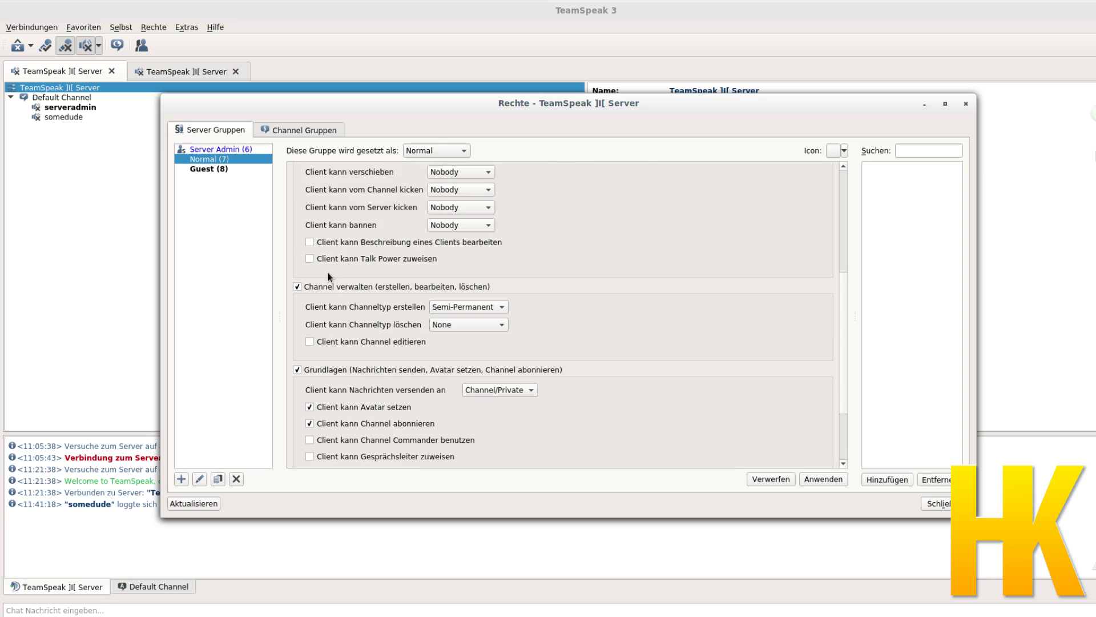
{"action": "left_click", "coordinate": [463, 311]}
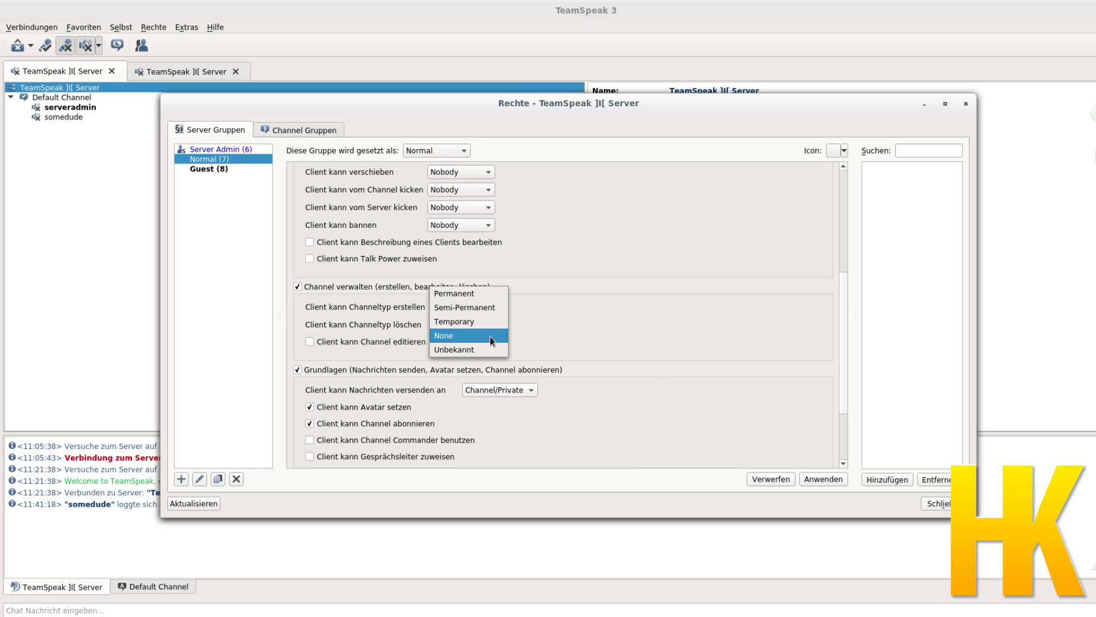
{"action": "left_click", "coordinate": [619, 348]}
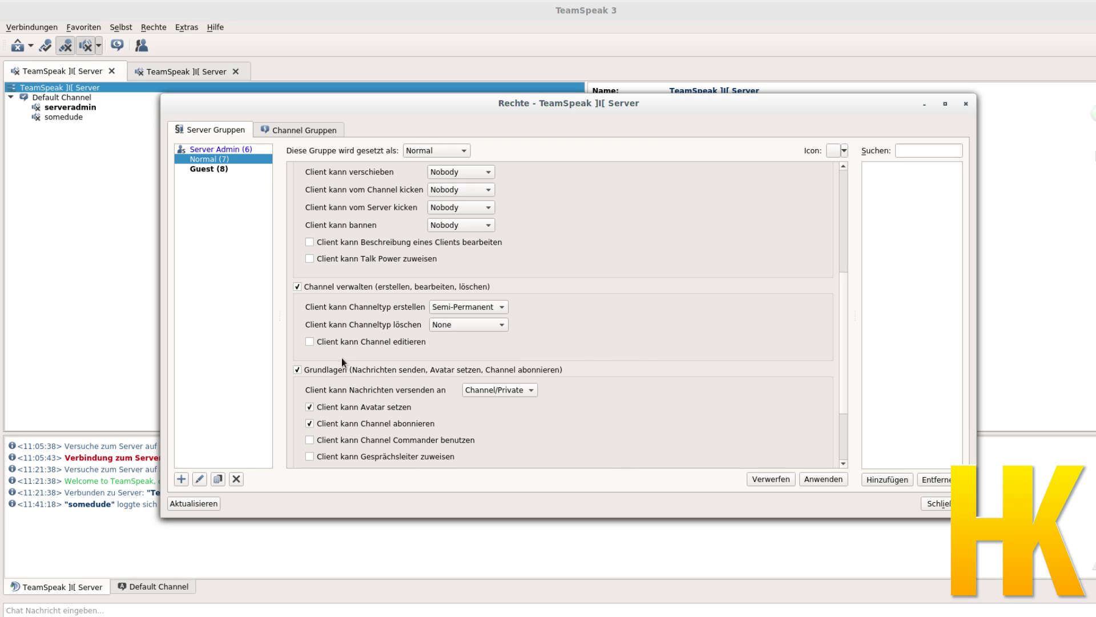
{"action": "scroll", "coordinate": [323, 356], "scroll_direction": "down", "scroll_amount": 1}
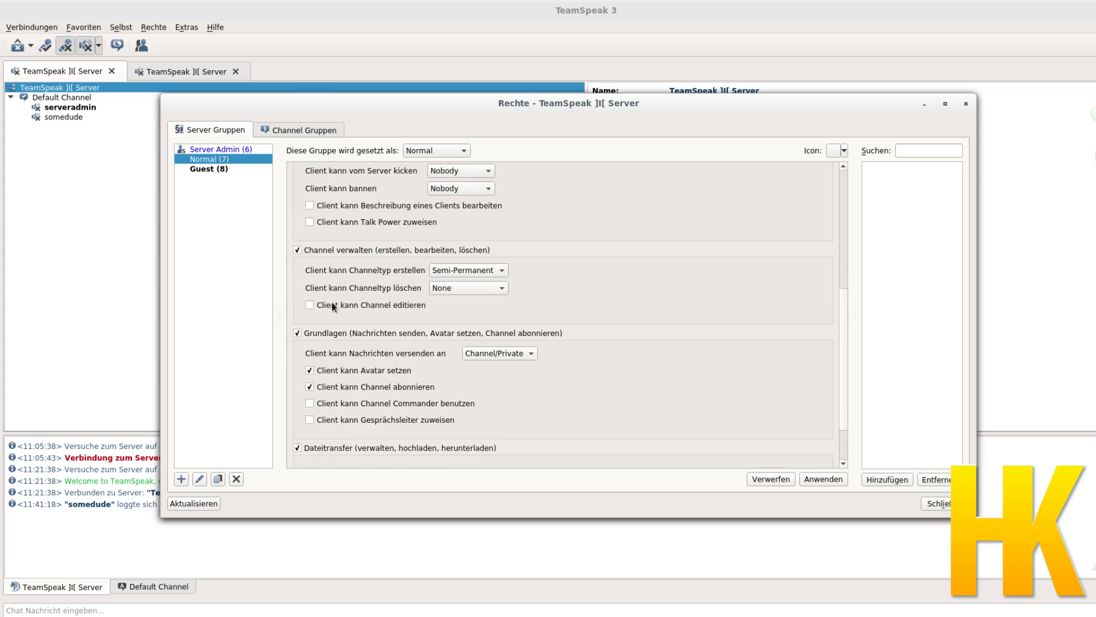
{"action": "scroll", "coordinate": [331, 302], "scroll_direction": "down", "scroll_amount": 2}
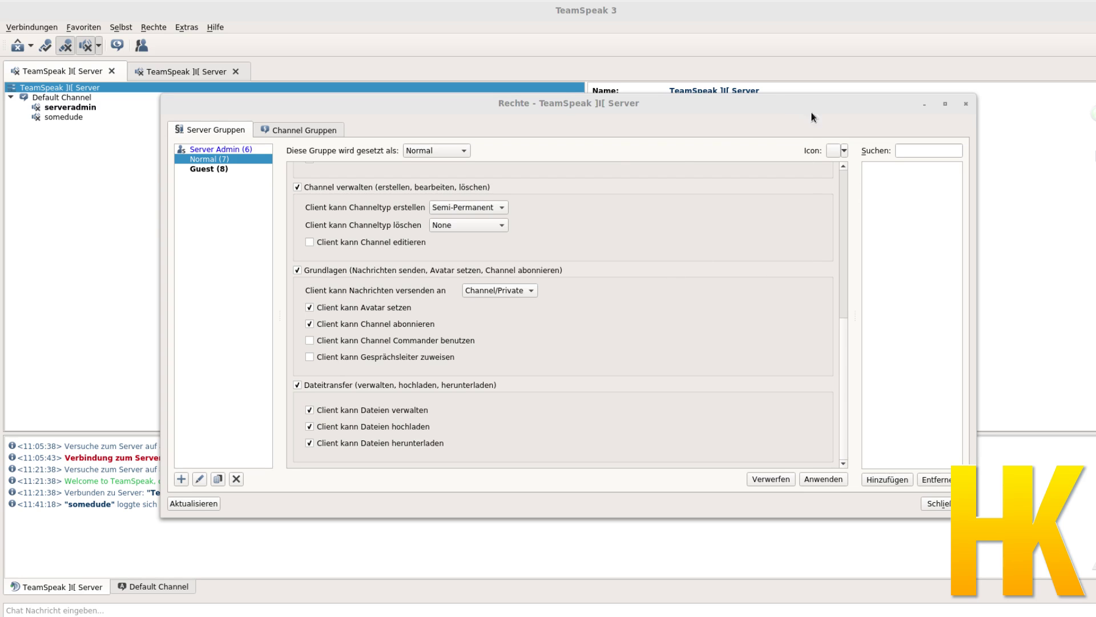
{"action": "left_click_drag", "start_coordinate": [811, 117], "coordinate": [602, 442]}
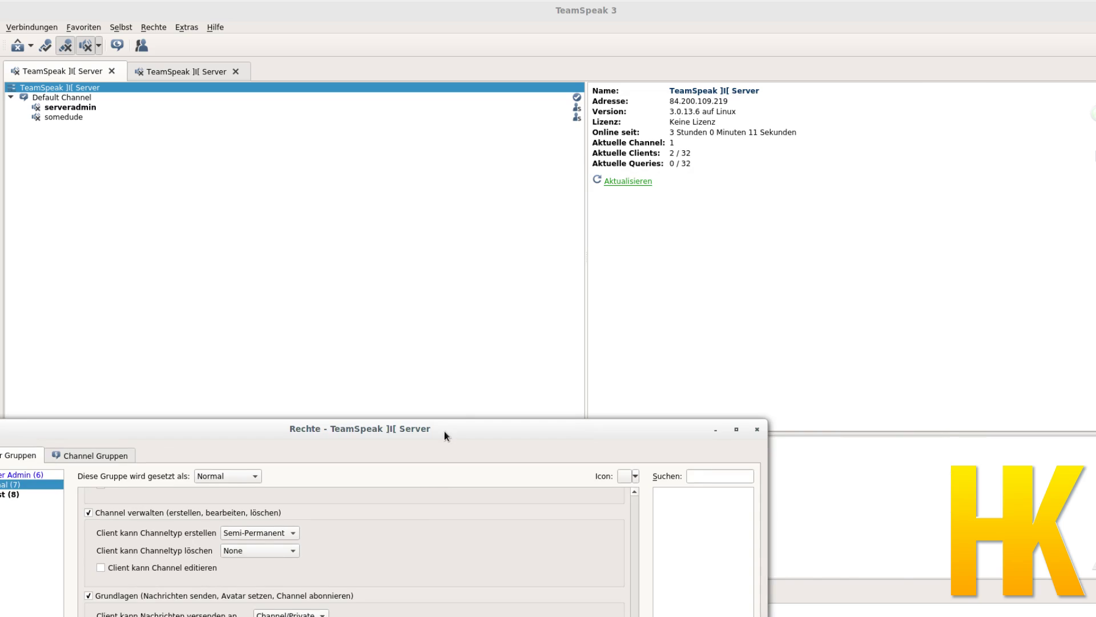
{"action": "left_click_drag", "start_coordinate": [444, 431], "coordinate": [612, 116]}
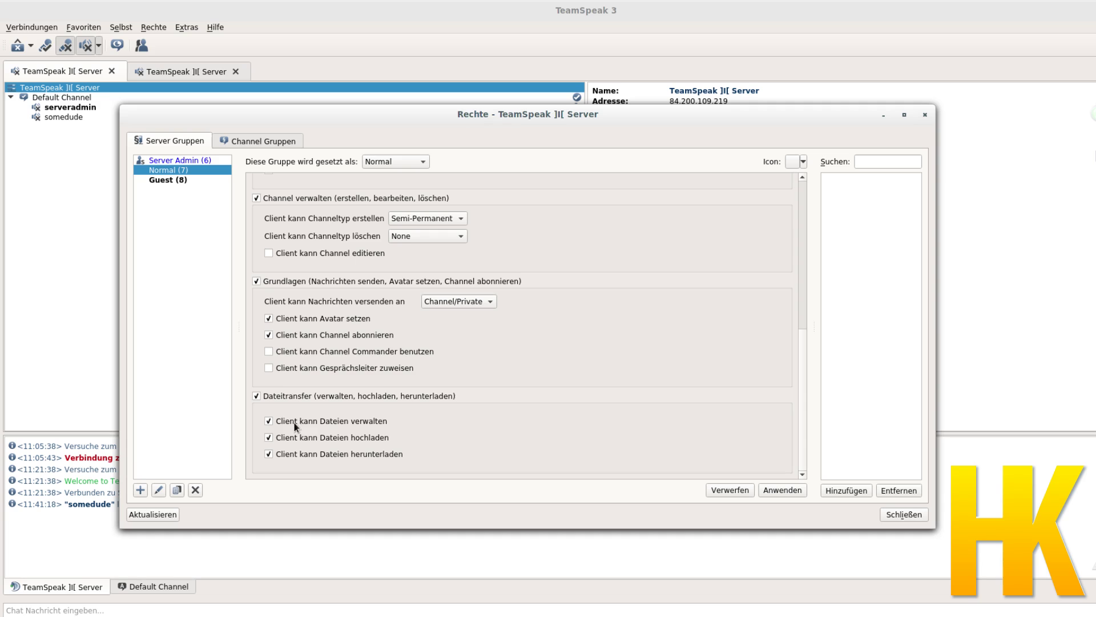
{"action": "key", "text": "Escape"}
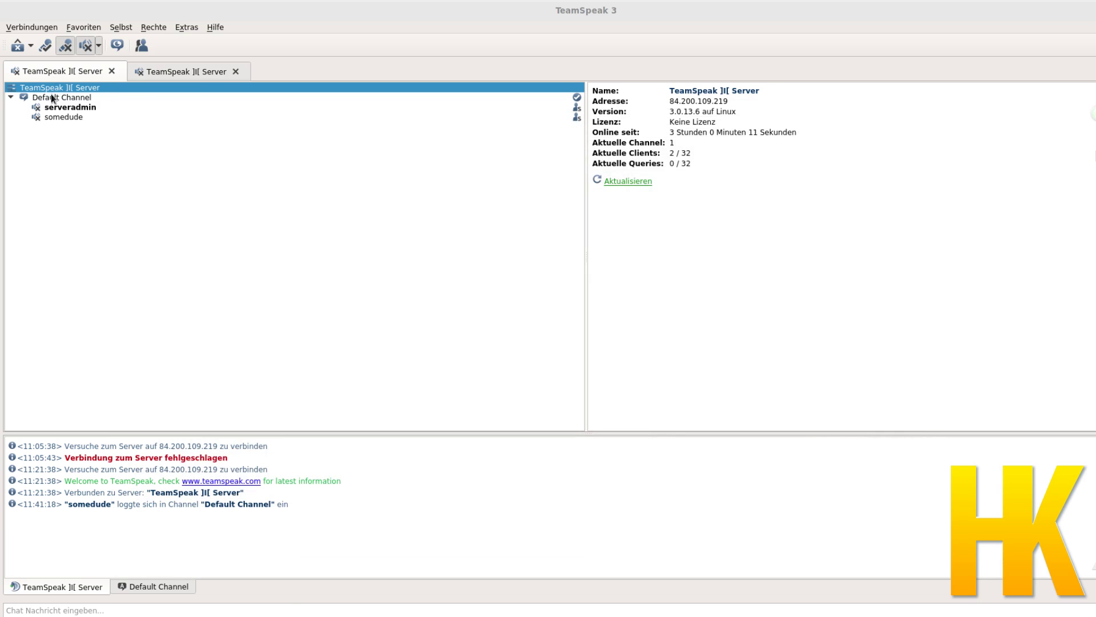
Step: Show the actions available for the Default Channel, and view the server log
{"action": "right_click", "coordinate": [53, 98]}
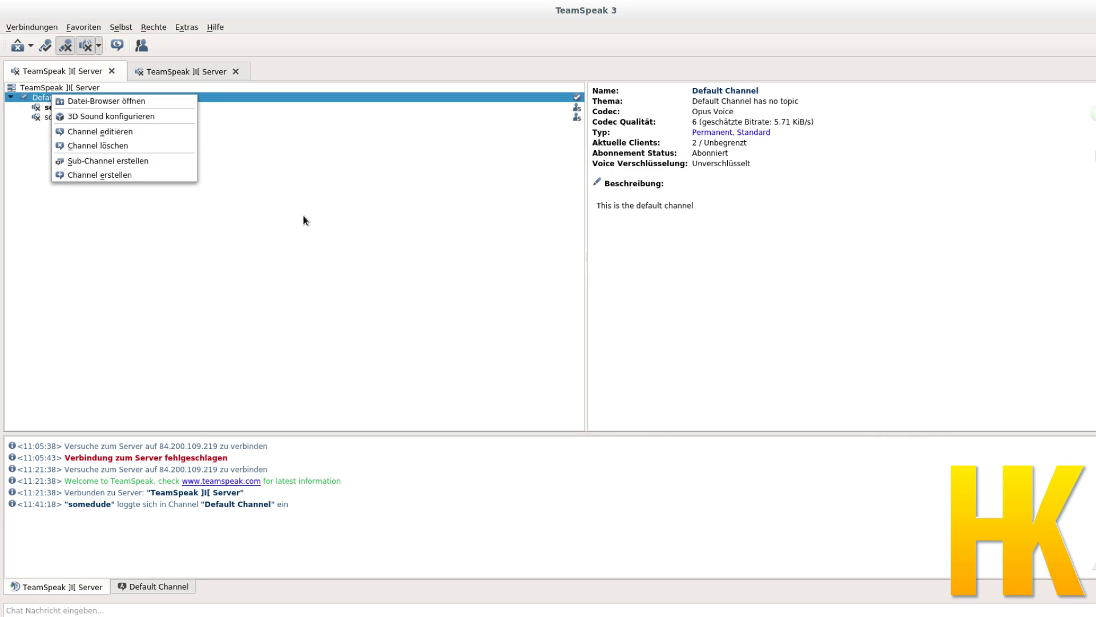
{"action": "left_click", "coordinate": [282, 226]}
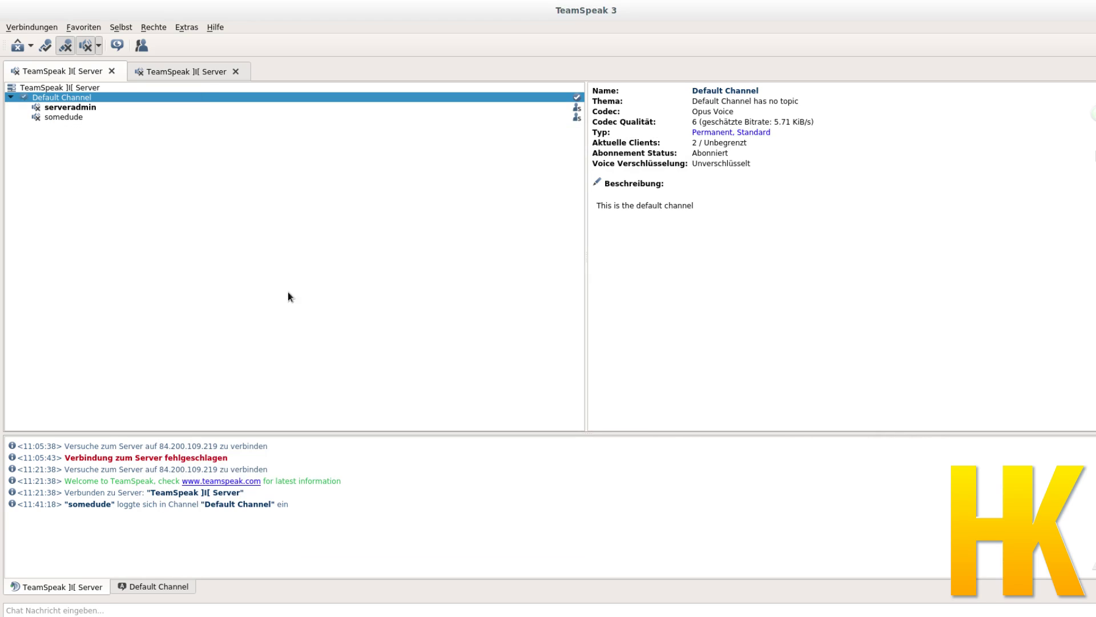
{"action": "left_click", "coordinate": [187, 29]}
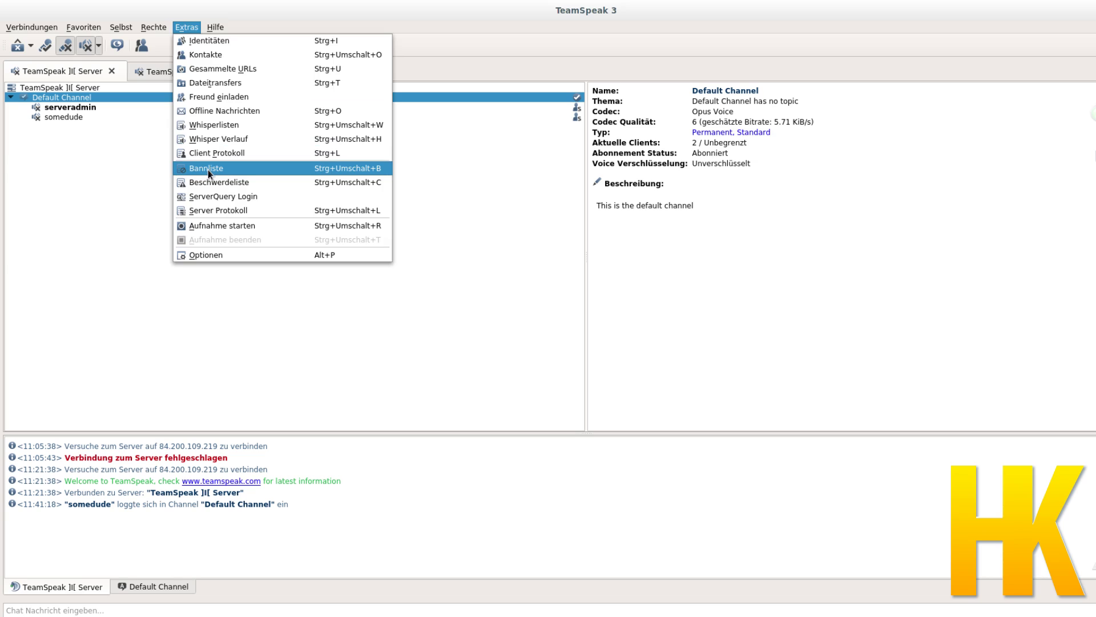
{"action": "left_click", "coordinate": [221, 210]}
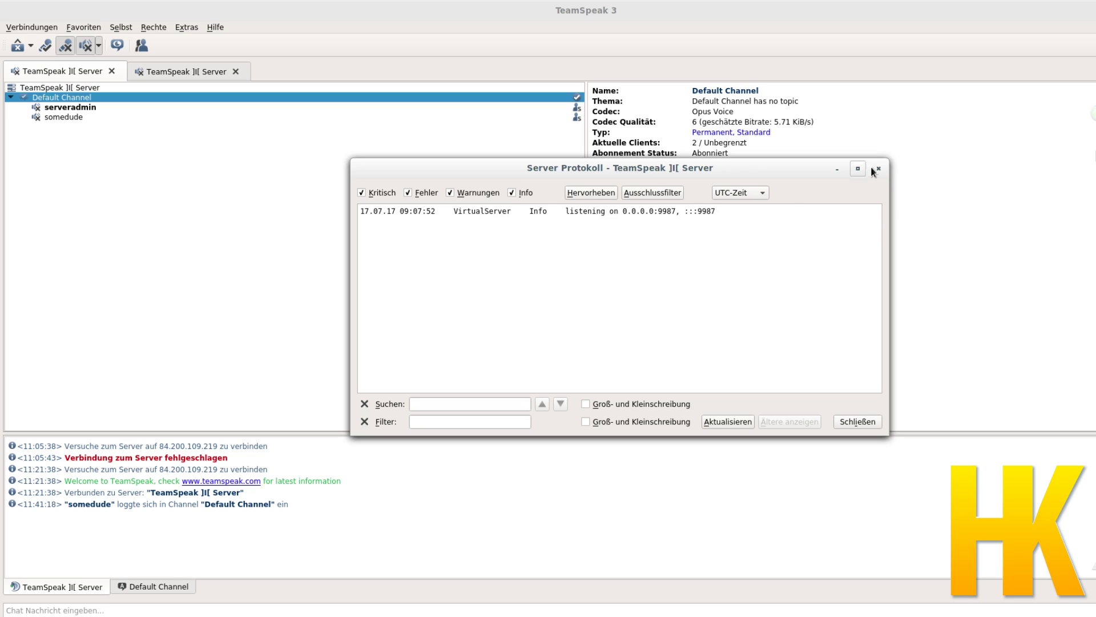
Step: Check which event types can be logged in the virtual server's settings, and cancel the dialog
{"action": "right_click", "coordinate": [64, 89]}
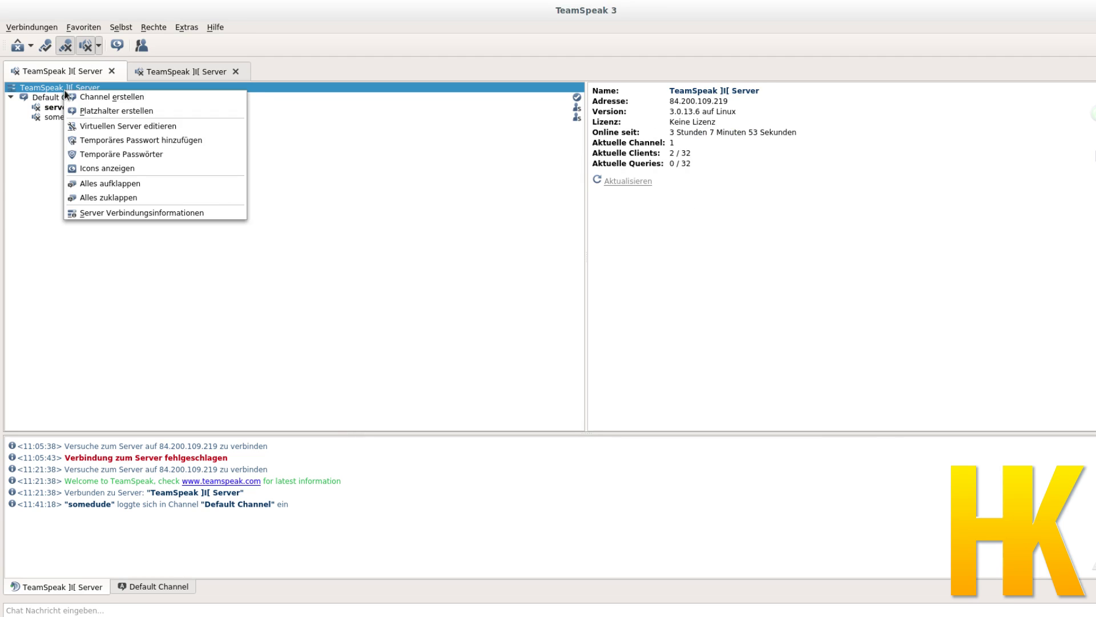
{"action": "left_click", "coordinate": [120, 127]}
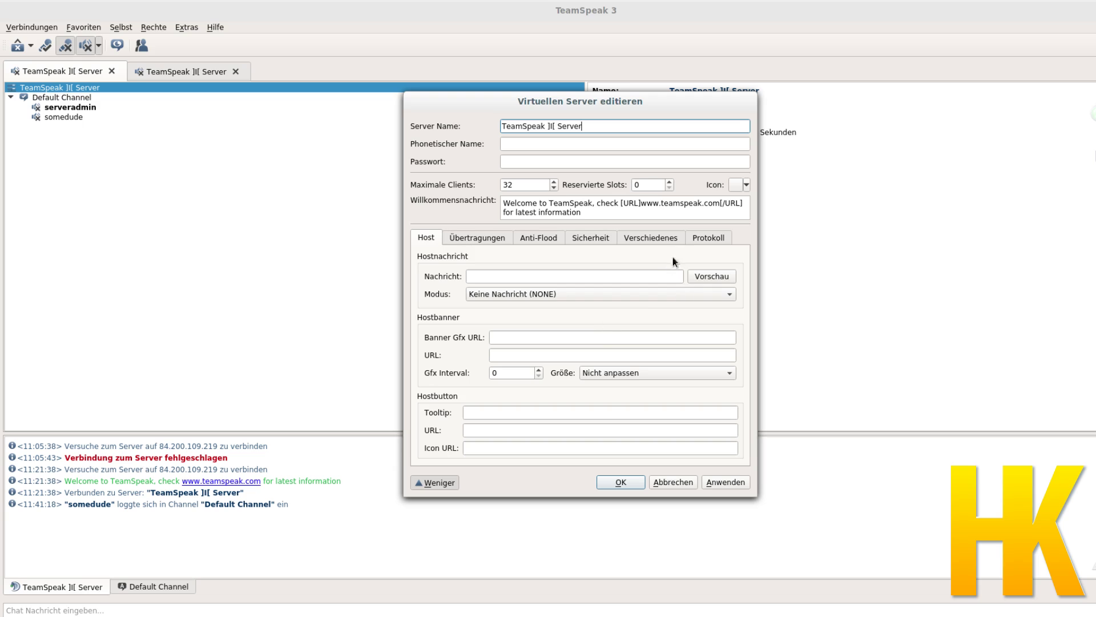
{"action": "left_click", "coordinate": [706, 240]}
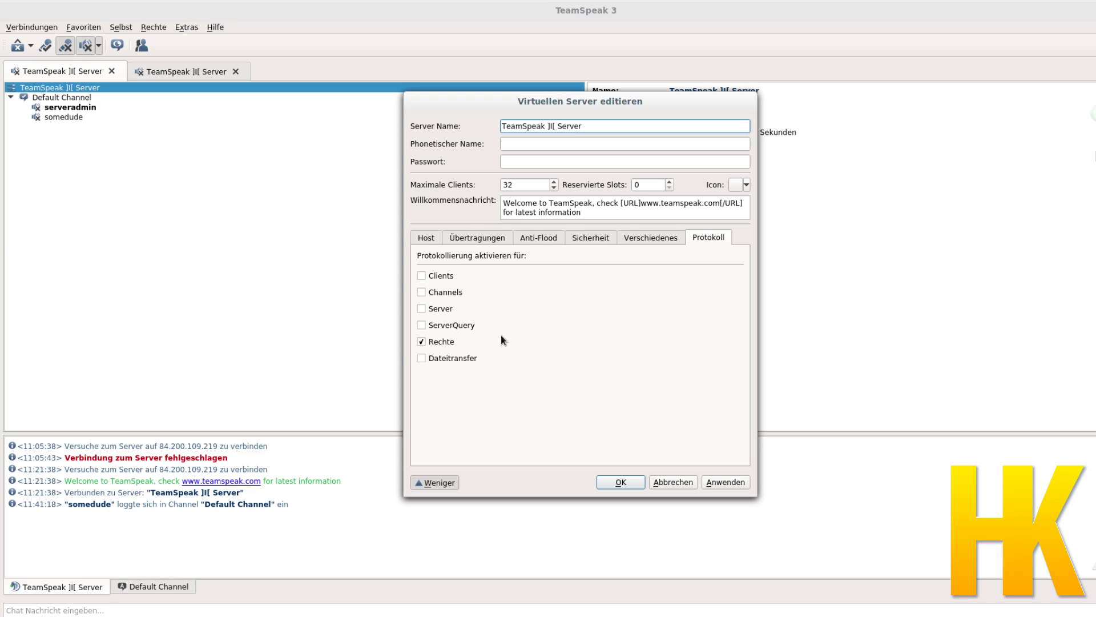
{"action": "left_click", "coordinate": [663, 484]}
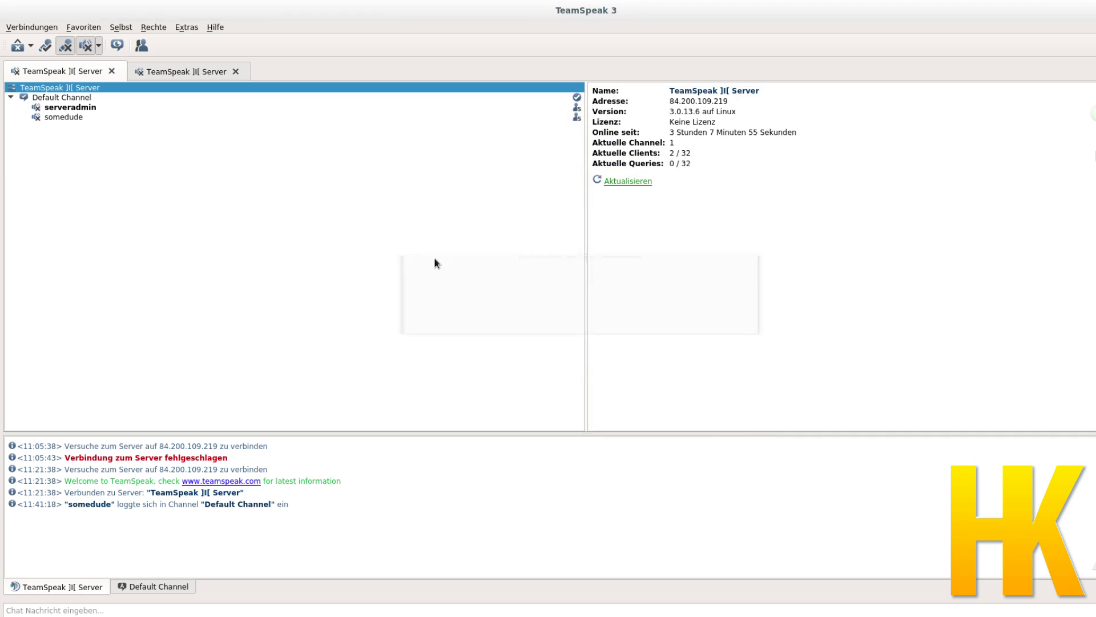
Step: Reopen the server log to look at its entries and filter options, and close it
{"action": "left_click", "coordinate": [180, 29]}
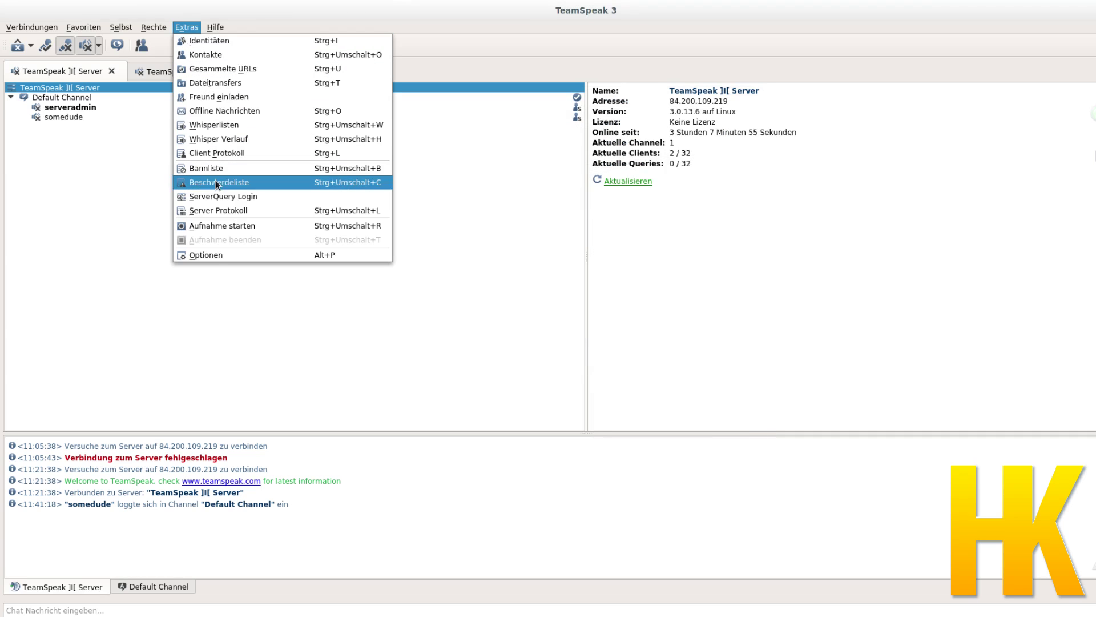
{"action": "left_click", "coordinate": [220, 210]}
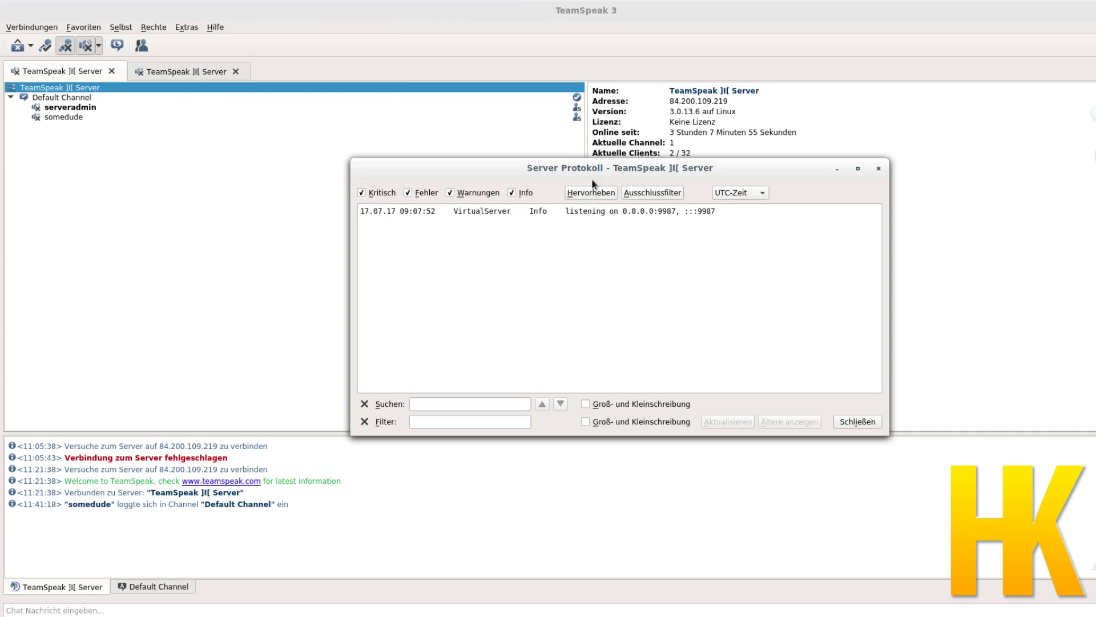
{"action": "left_click", "coordinate": [879, 169]}
Step: View and close the complaint list, and show where the ban list is found
{"action": "left_click", "coordinate": [188, 27]}
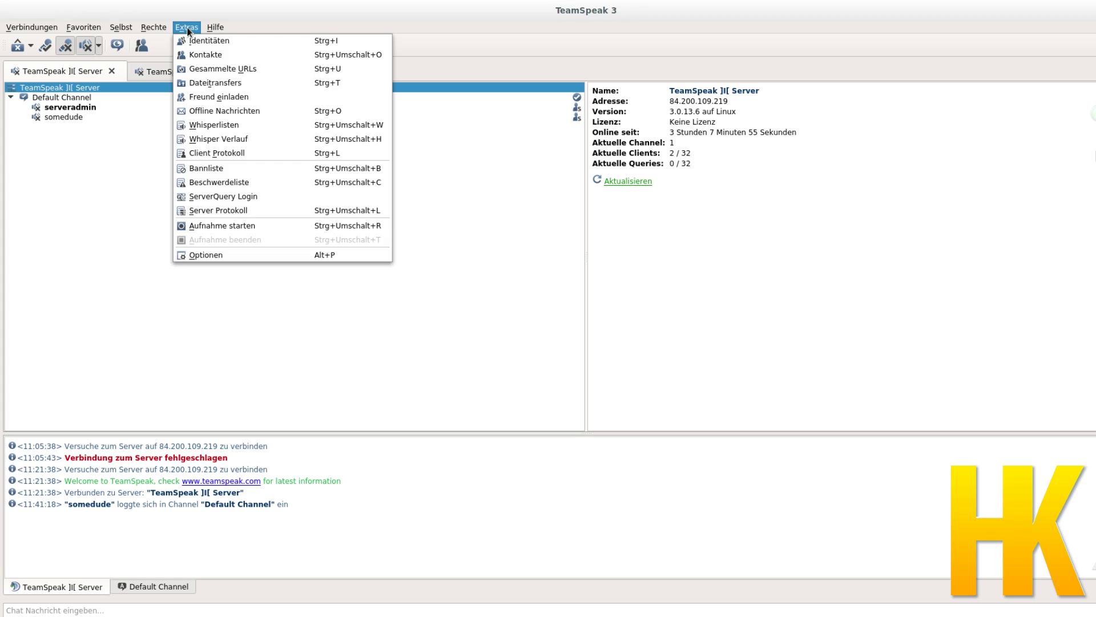
{"action": "left_click", "coordinate": [201, 182]}
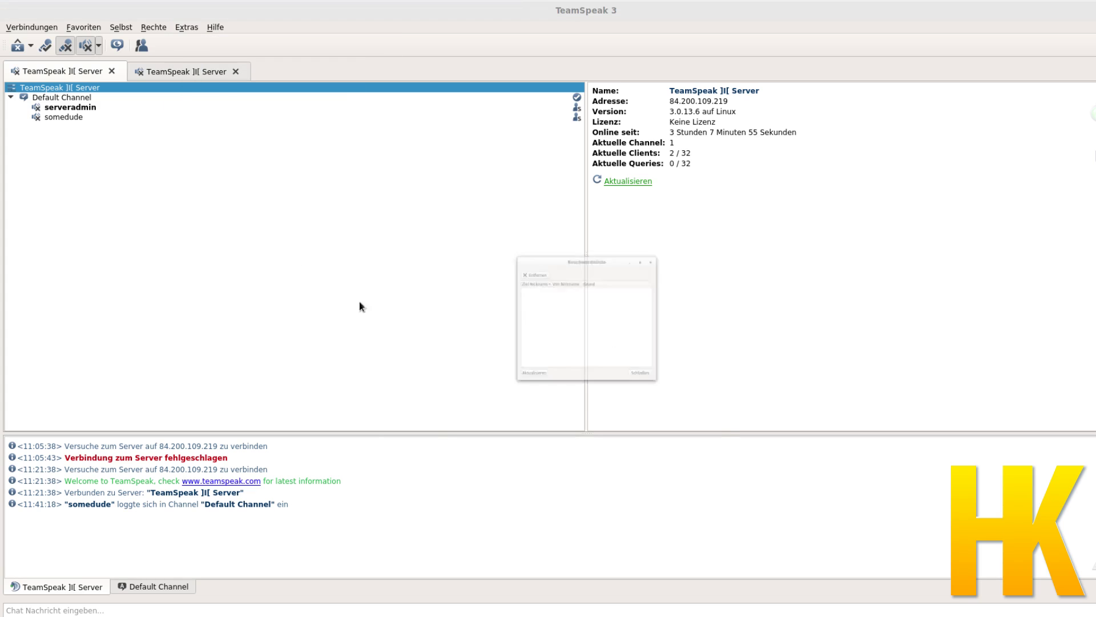
{"action": "left_click", "coordinate": [698, 424]}
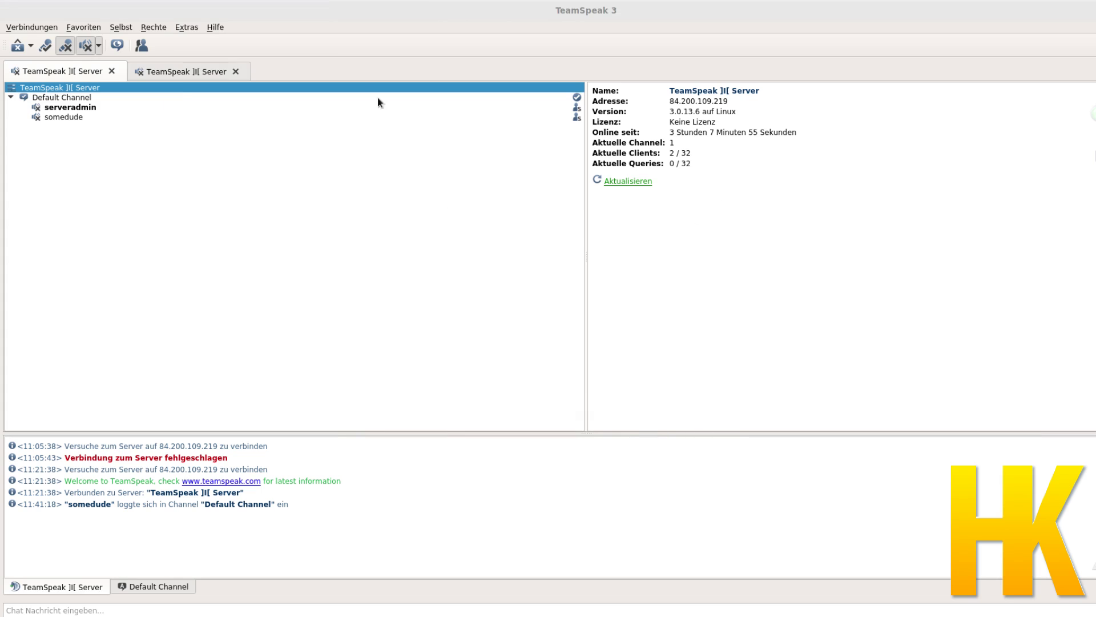
{"action": "left_click", "coordinate": [183, 28]}
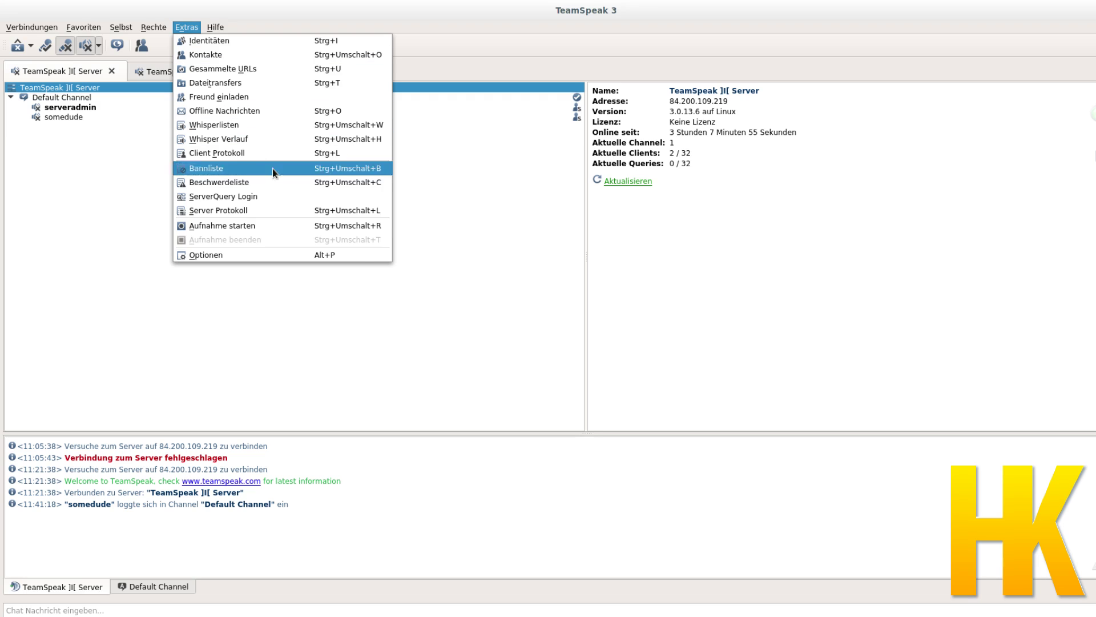
{"action": "left_click", "coordinate": [493, 346]}
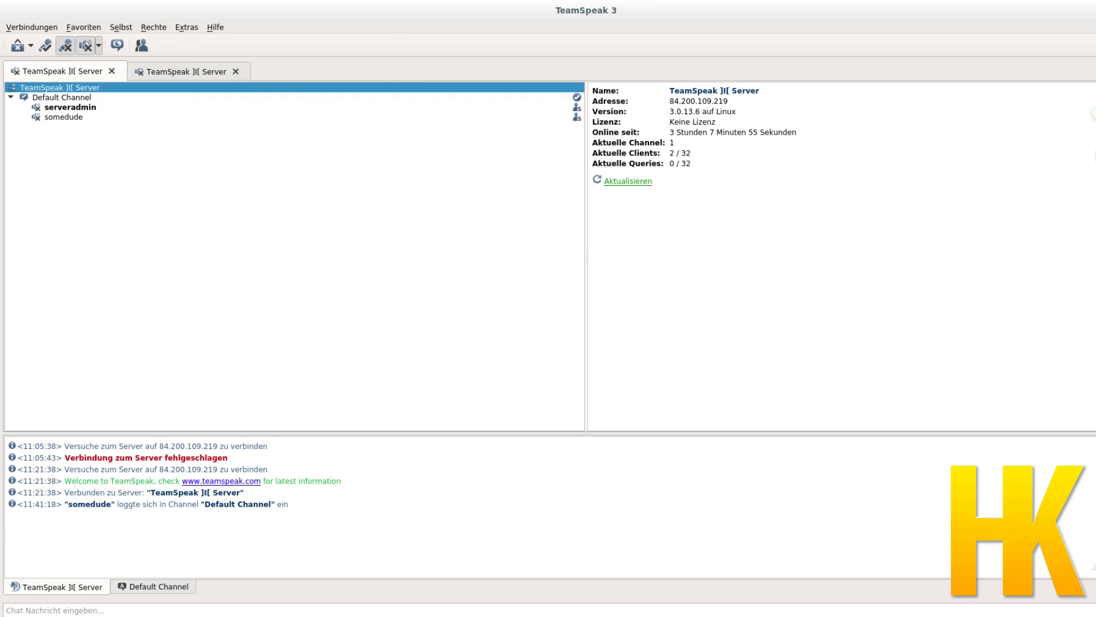